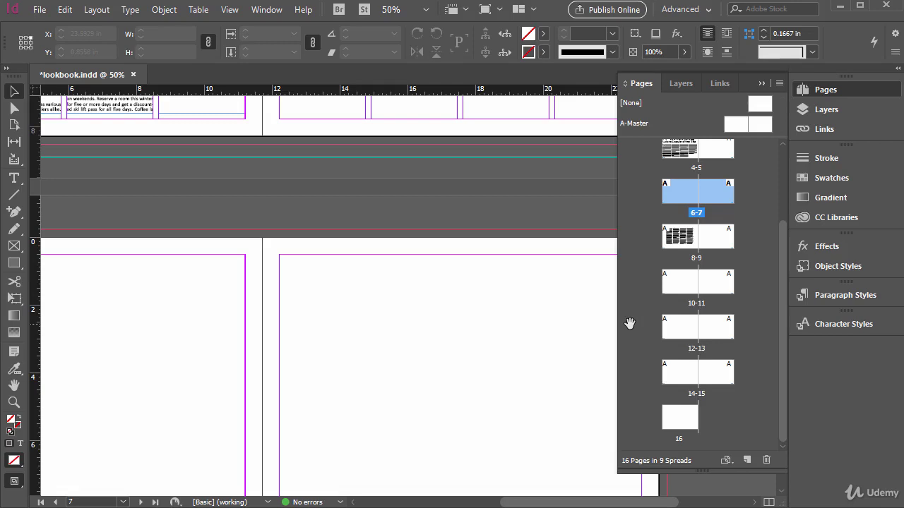
Place the Wintercrest Ski Resort document on page 12 in a text frame about 7.14 in wide and 5.33 in tall.
double_click(685, 336)
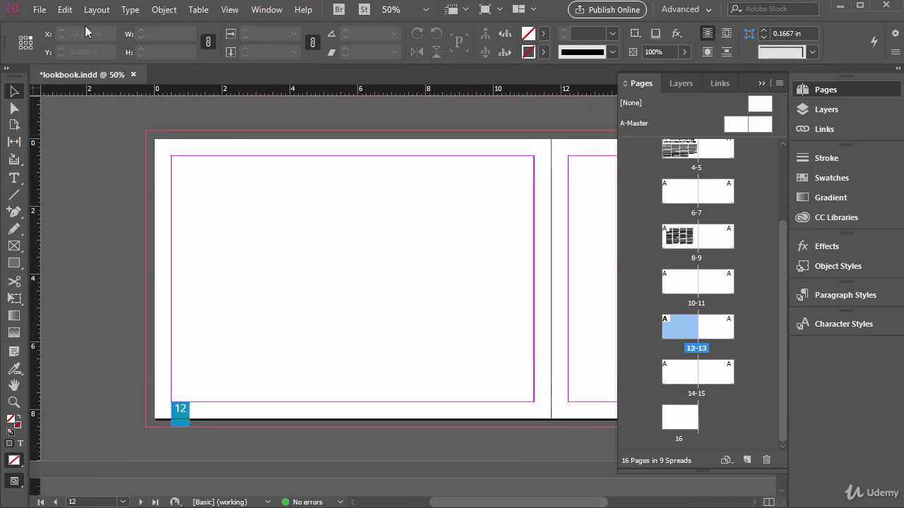
left_click(43, 9)
left_click(84, 204)
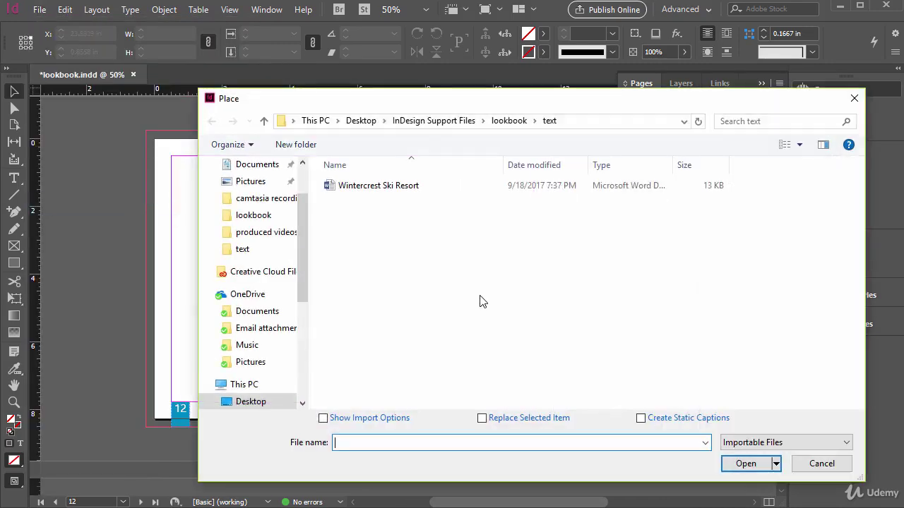
left_click(372, 187)
left_click(745, 464)
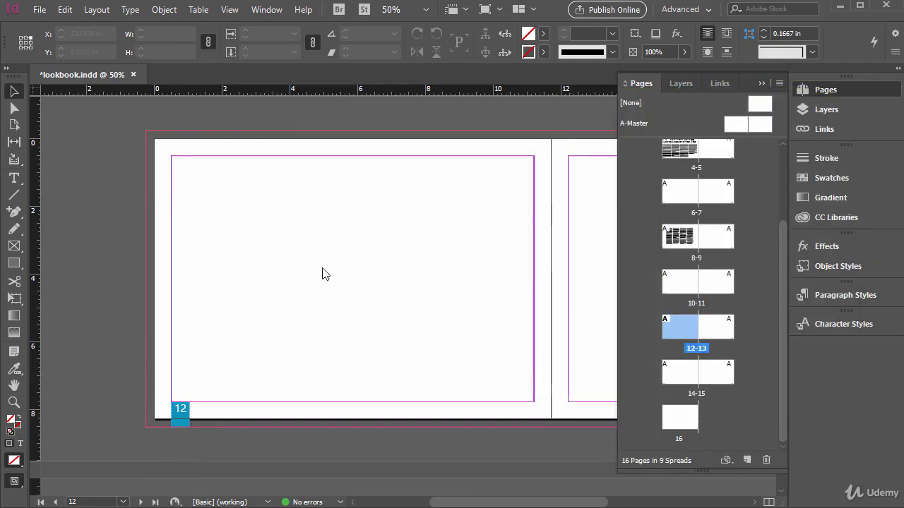
left_click_drag(170, 213, 413, 372)
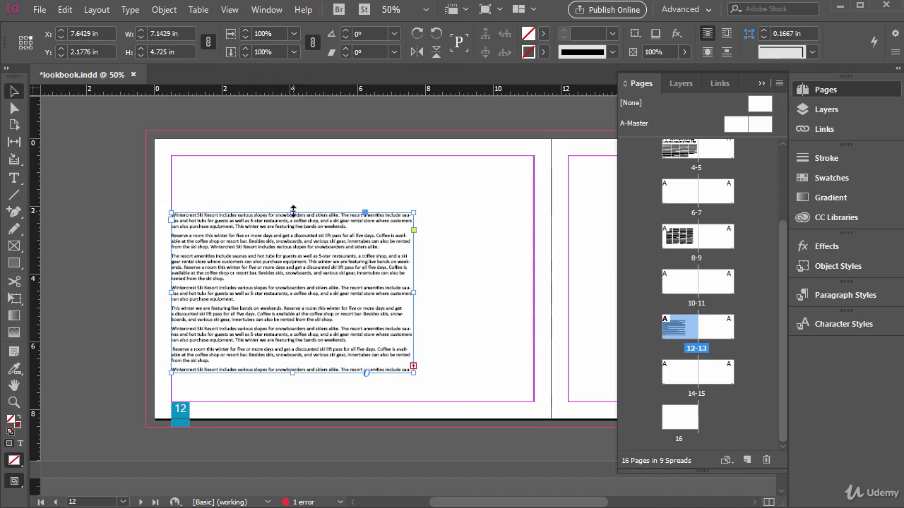
left_click_drag(293, 213, 293, 192)
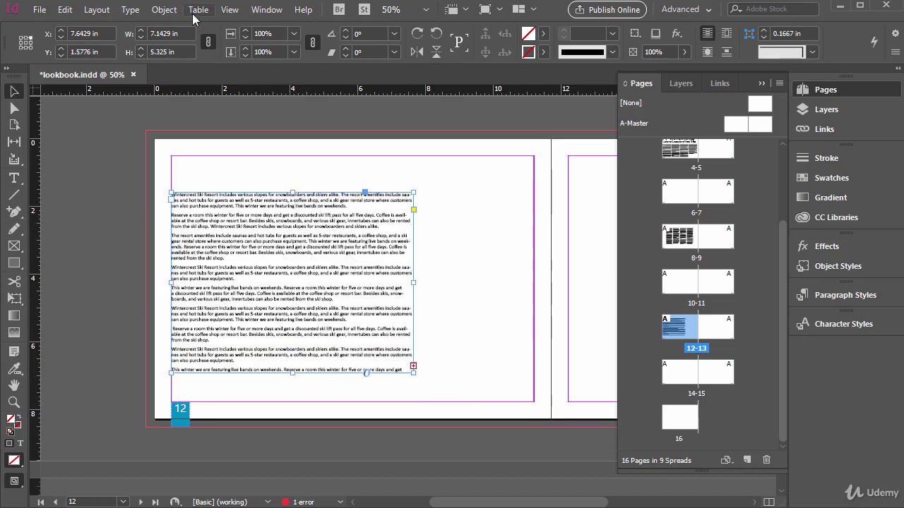
Set the text frame to 2 columns with a 0.3125 in gutter.
right_click(260, 207)
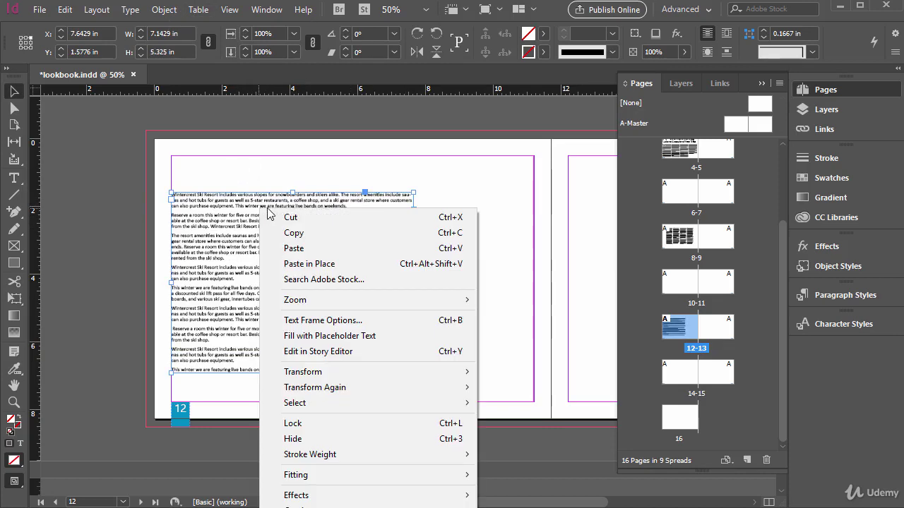
left_click(317, 322)
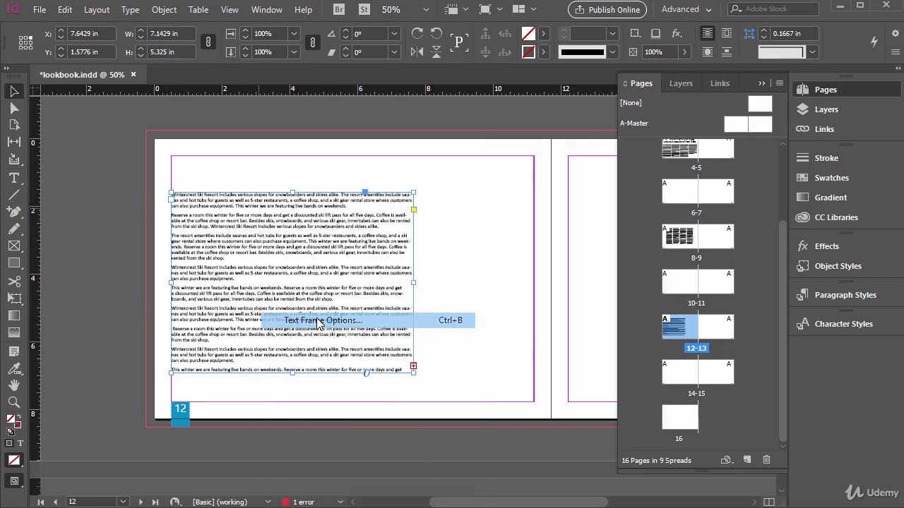
left_click(415, 192)
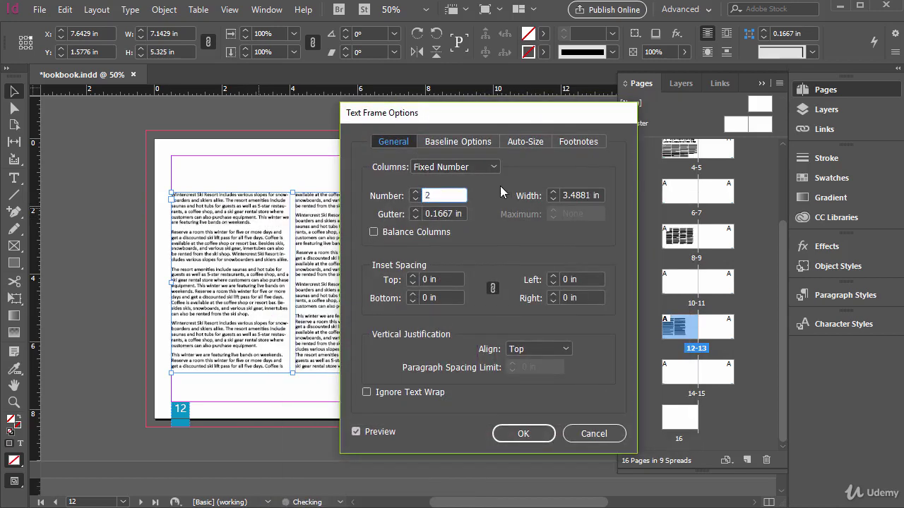
left_click_drag(457, 112, 528, 124)
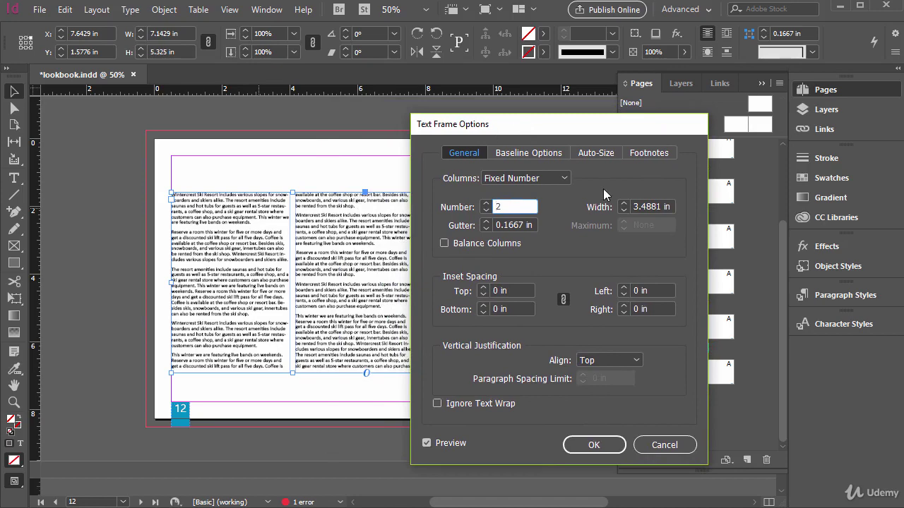
left_click(486, 222)
left_click(485, 222)
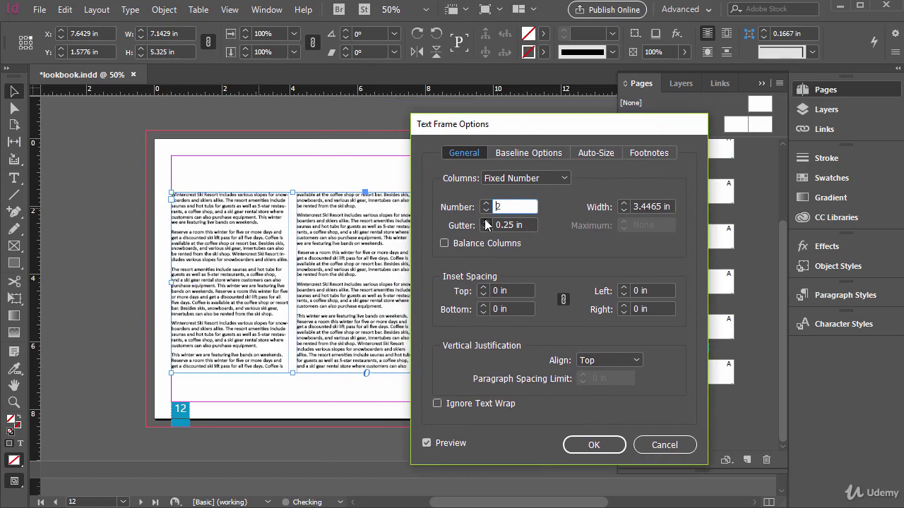
left_click(485, 221)
left_click(485, 228)
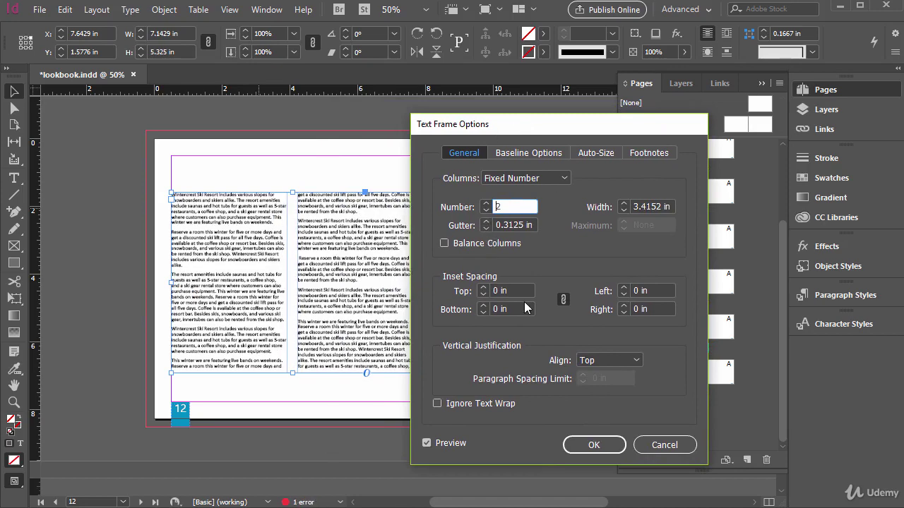
left_click(599, 444)
Move the text frame toward the centre of page 12 and extend its height to about 6.03 in.
left_click_drag(322, 224, 382, 230)
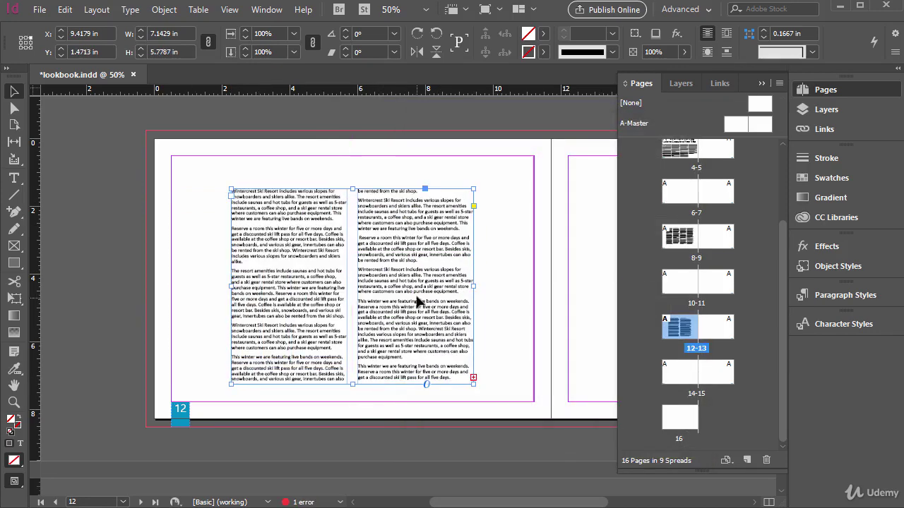
left_click_drag(354, 383, 355, 393)
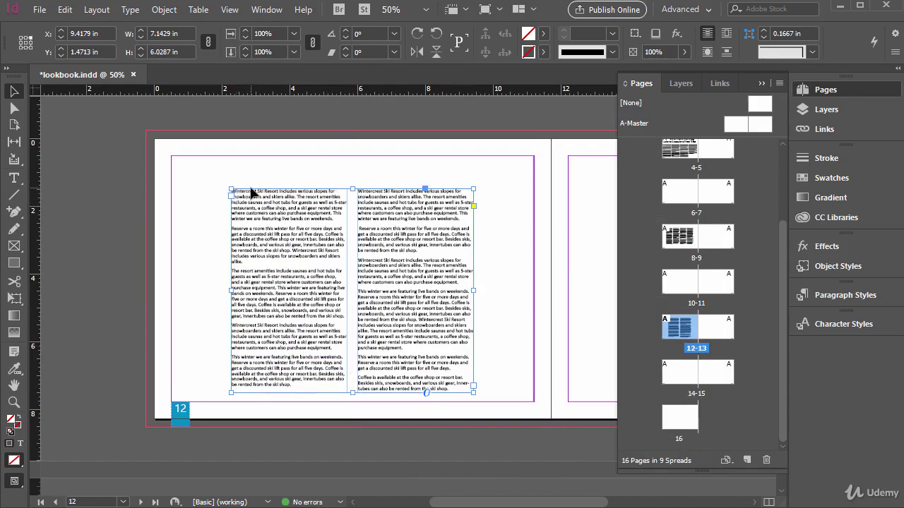
Add the heading "Snow Skiing Lessons Now Available" on its own line above the first paragraph.
key("ctrl+=")
key("ctrl+=")
key("ctrl+=")
key("ctrl+=")
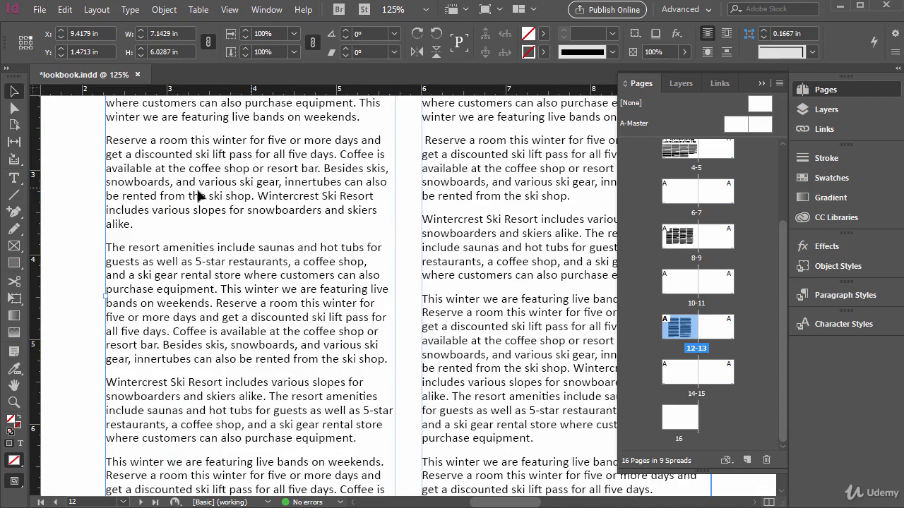
scroll(209, 225, "up", 3)
scroll(209, 226, "up", 2)
double_click(113, 283)
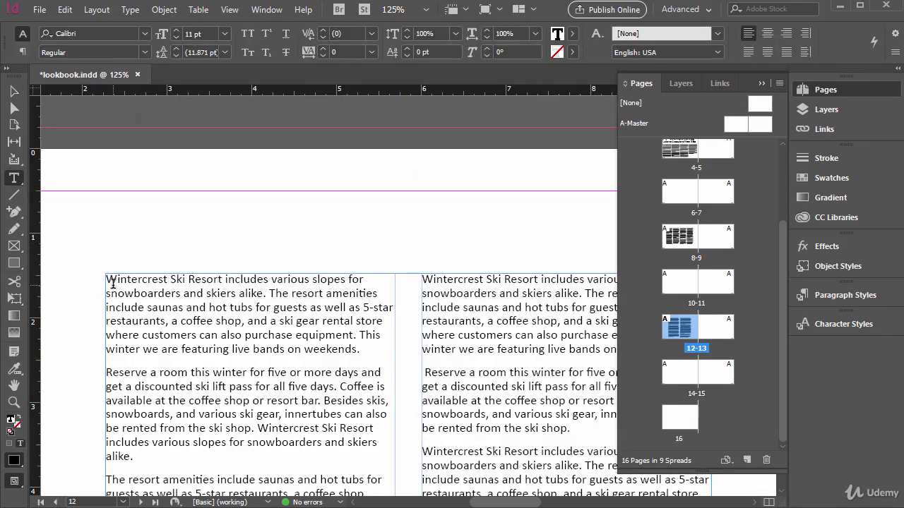
key("Return")
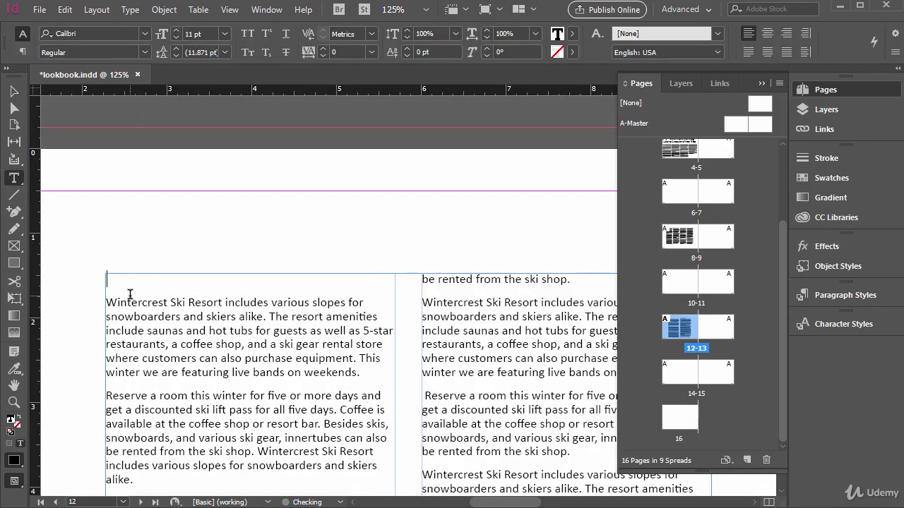
type("Snow Skiing Lessons Now Available")
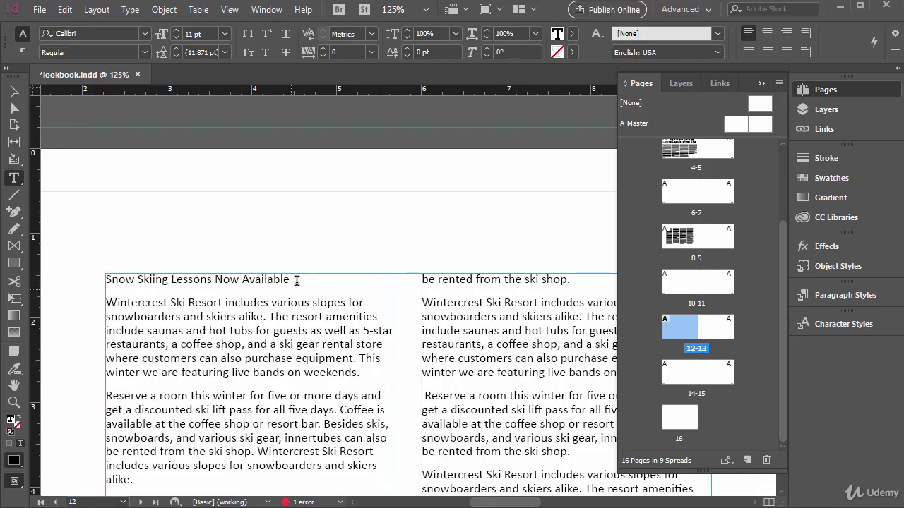
Set the heading's font size to 36 pt.
left_click_drag(296, 280, 103, 279)
left_click(224, 34)
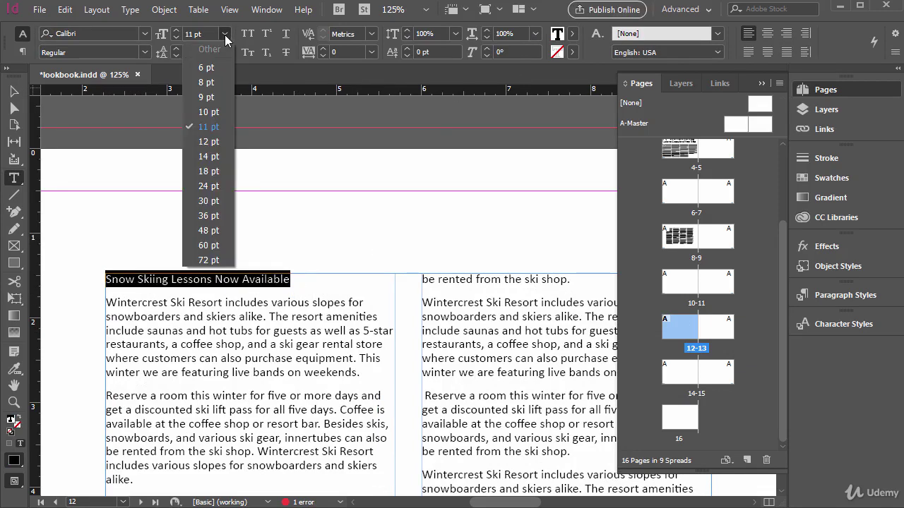
left_click(205, 186)
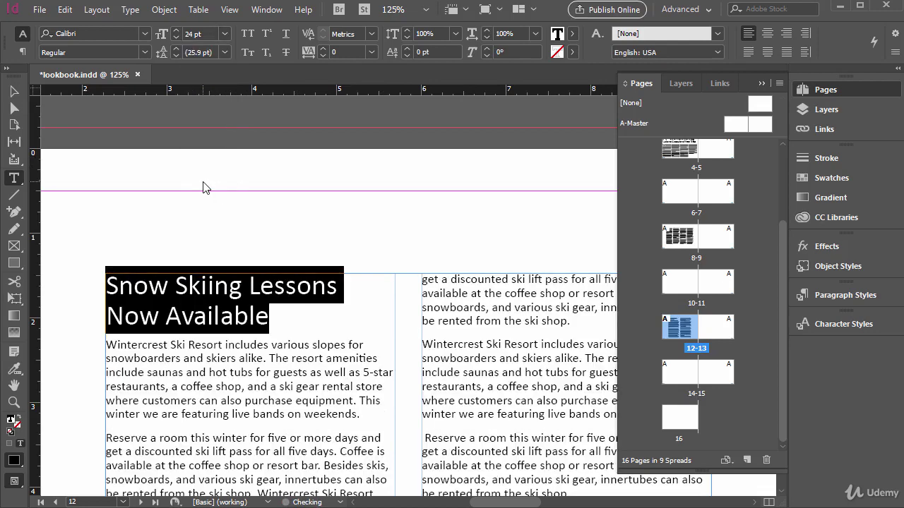
left_click(224, 34)
left_click(212, 215)
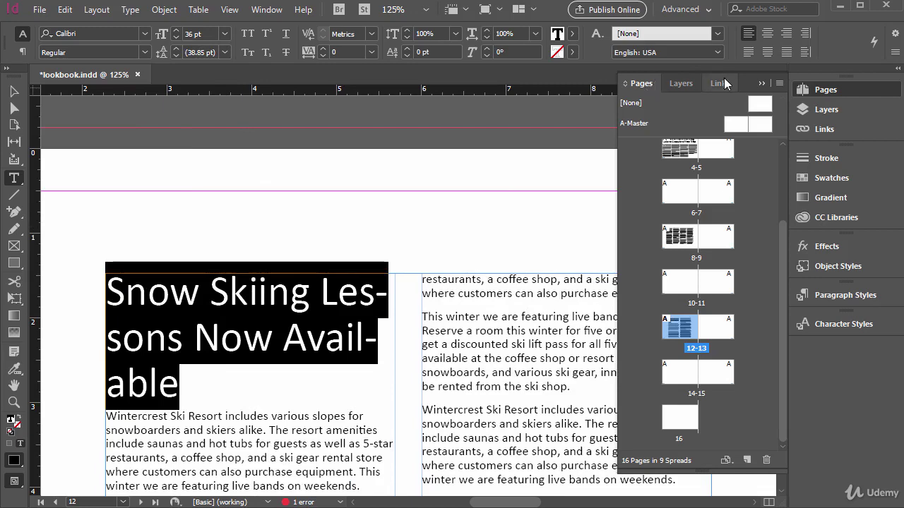
Make the heading paragraph span 2 columns of the text frame.
left_click(656, 163)
key("ctrl+minus")
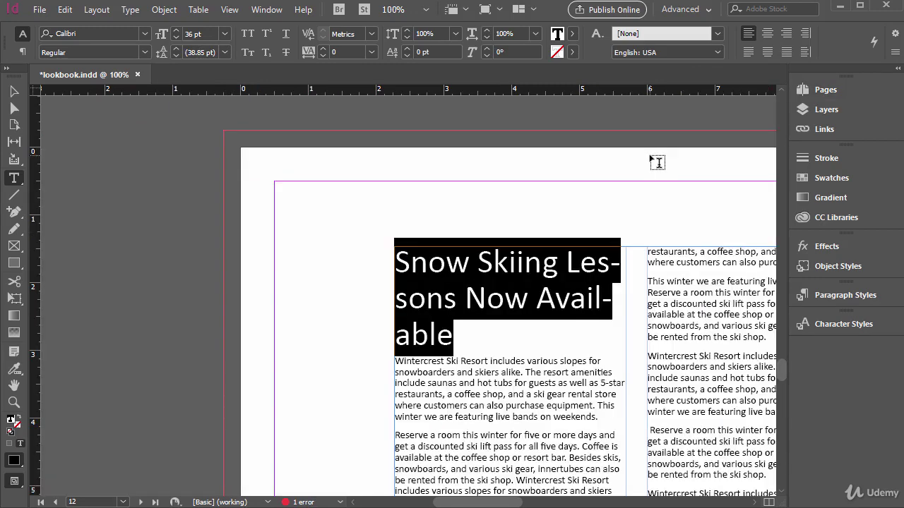
left_click_drag(508, 504, 527, 504)
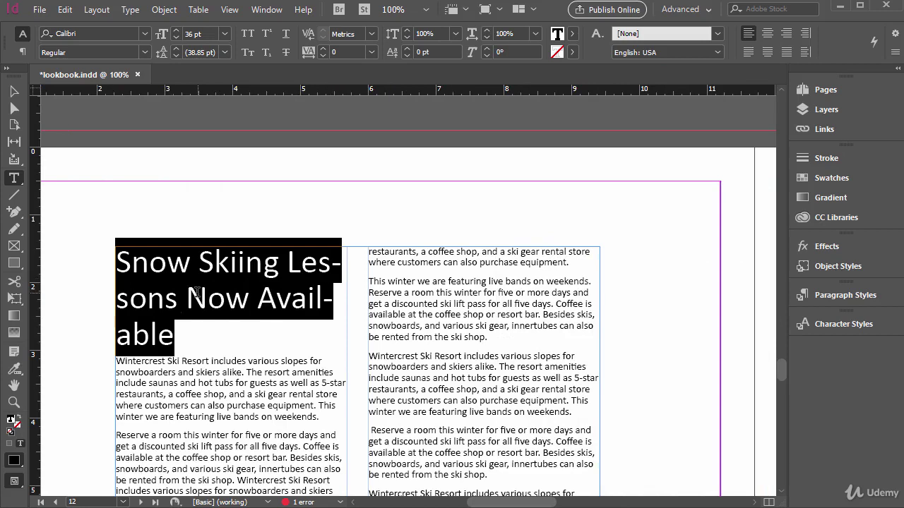
left_click(162, 324)
left_click_drag(175, 334, 111, 245)
left_click(23, 53)
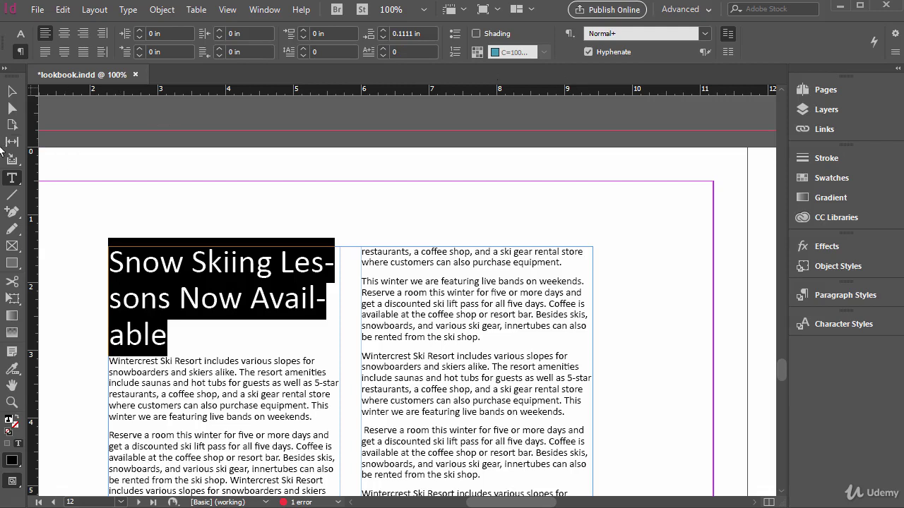
left_click_drag(1, 144, 0, 145)
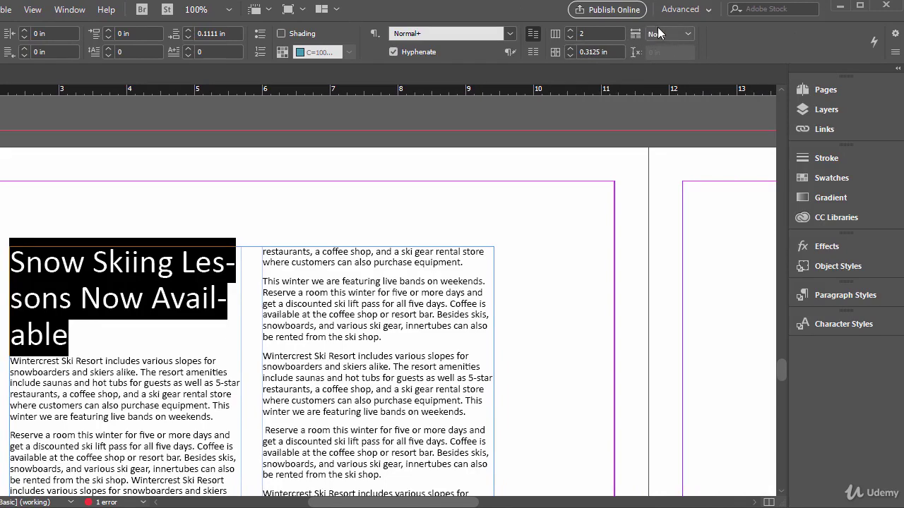
left_click(685, 35)
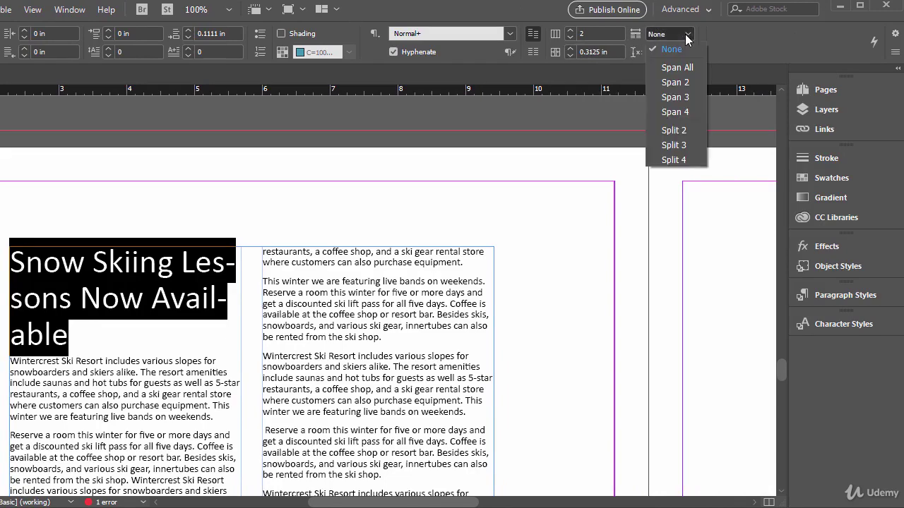
left_click(688, 82)
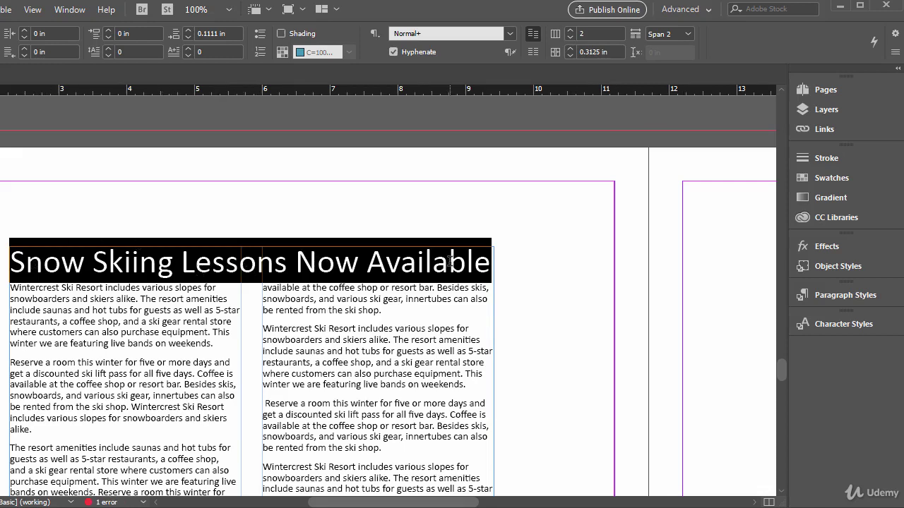
Set the heading's Span Columns spacing to 0.1875 in after the span, with the preview enabled.
left_click(450, 262)
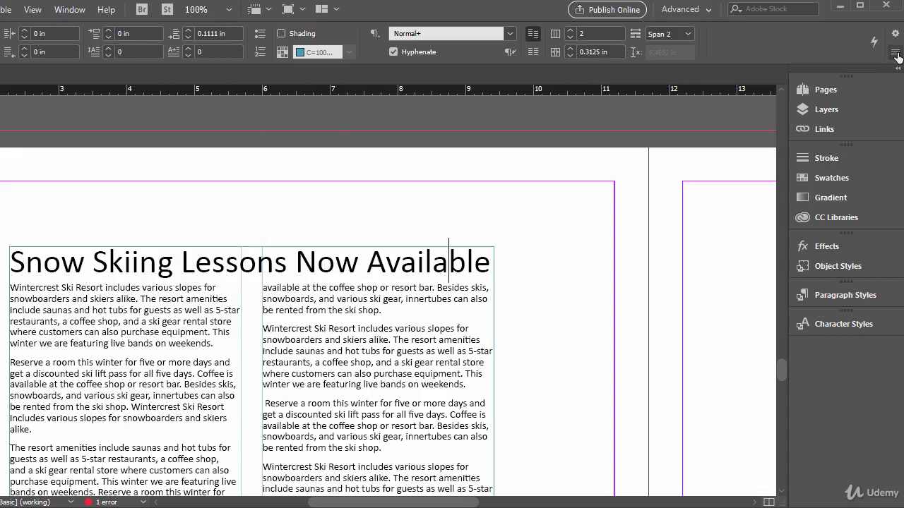
left_click_drag(902, 91, 597, 105)
left_click(584, 69)
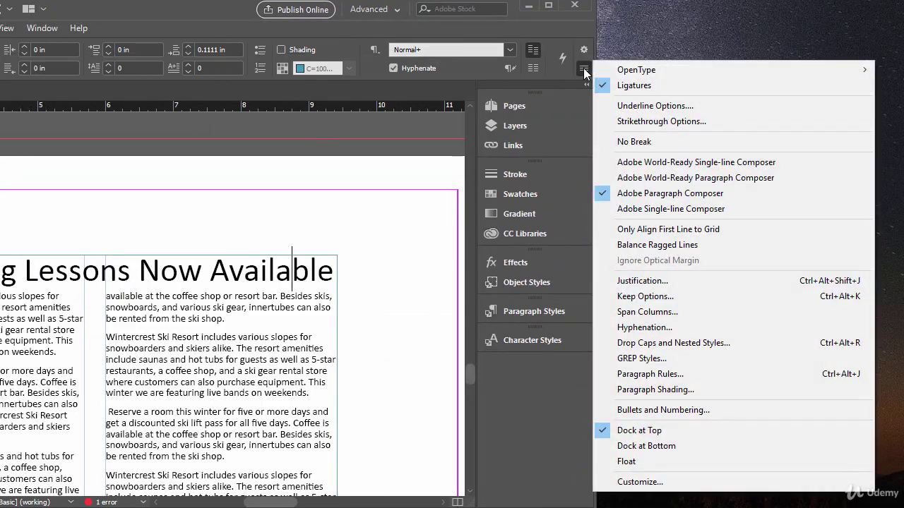
left_click(668, 313)
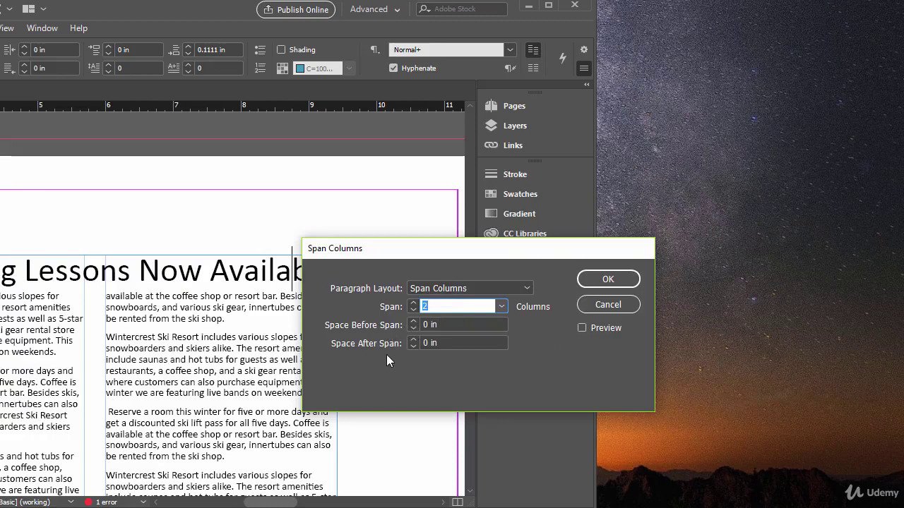
left_click(413, 340)
left_click(582, 327)
left_click(413, 340)
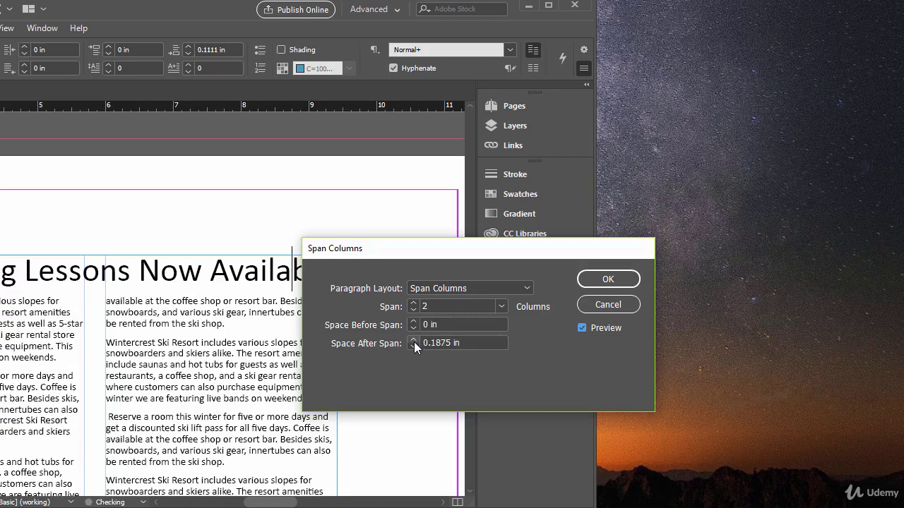
left_click(413, 340)
left_click(413, 347)
left_click(608, 279)
left_click_drag(473, 10, 496, 9)
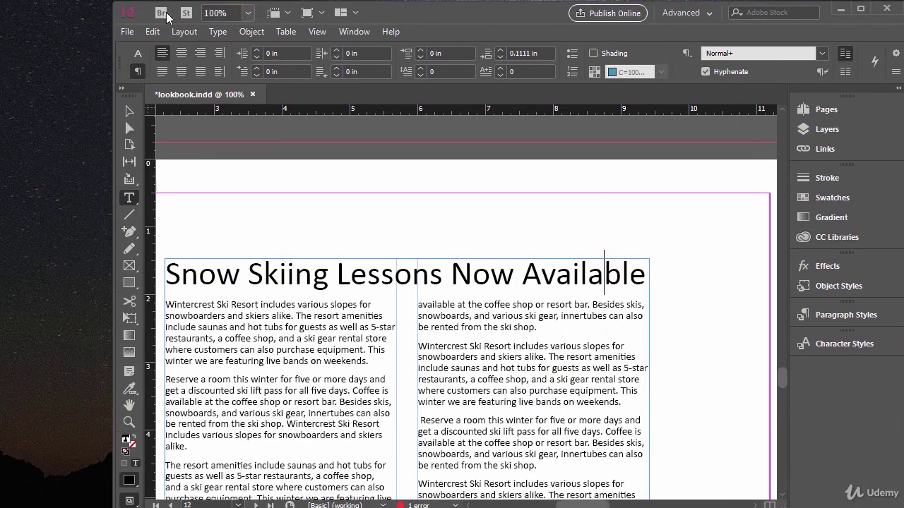
left_click_drag(113, 4, 0, 7)
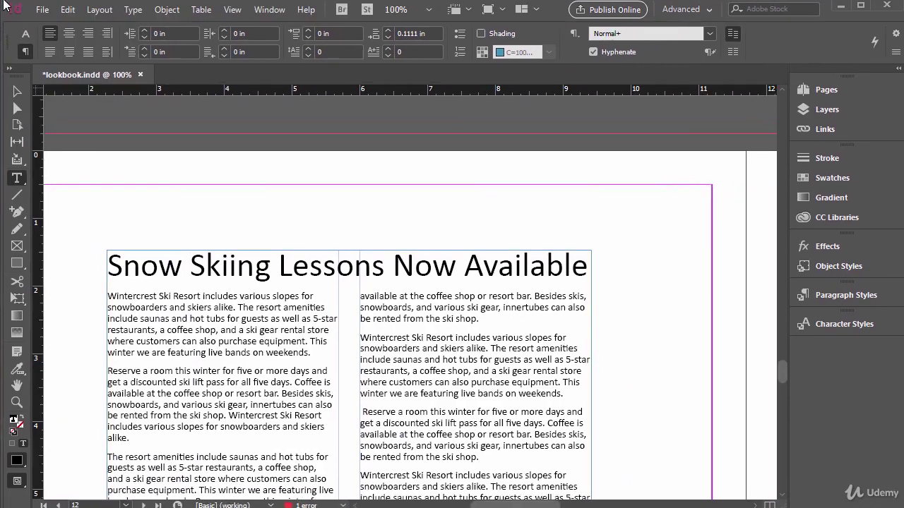
Move the whole text frame up and to the right on page 12, to about X 9.77 in, Y 1.23 in.
key("Escape")
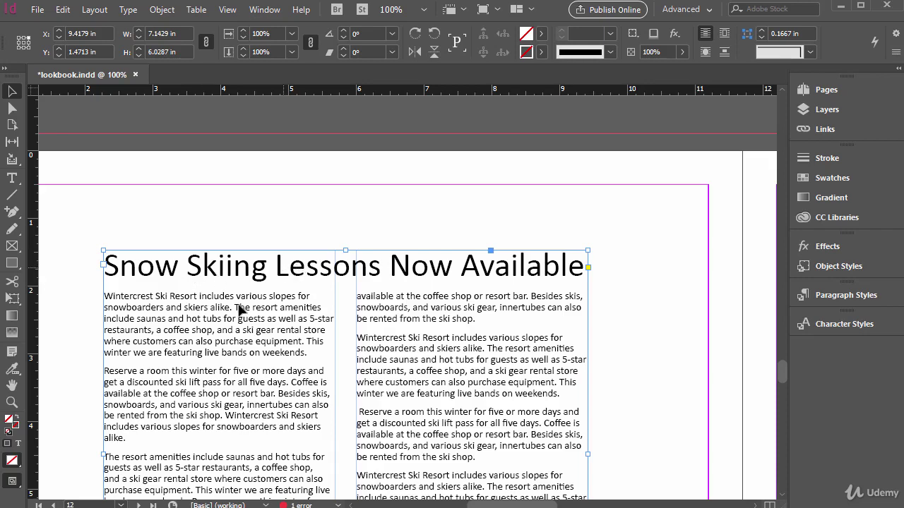
left_click_drag(235, 312, 329, 285)
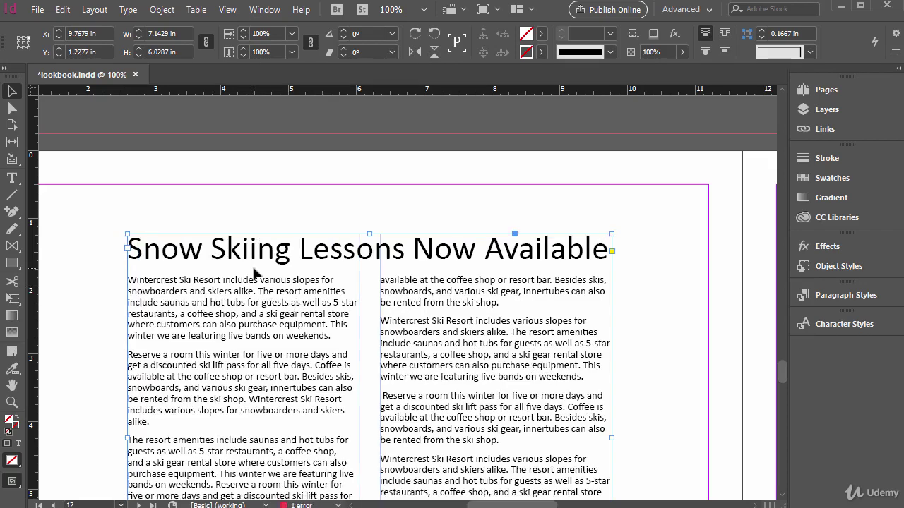
key("ctrl+minus")
key("ctrl+minus")
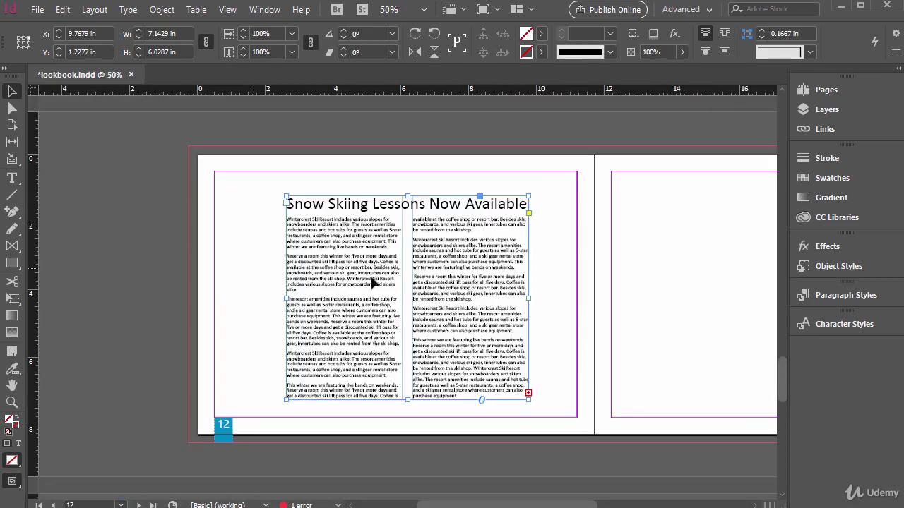
Compare the threaded column frames on page 4 and the four-column text frame on page 8 with the page 12 layout.
scroll(371, 281, "up", 10)
scroll(362, 267, "up", 10)
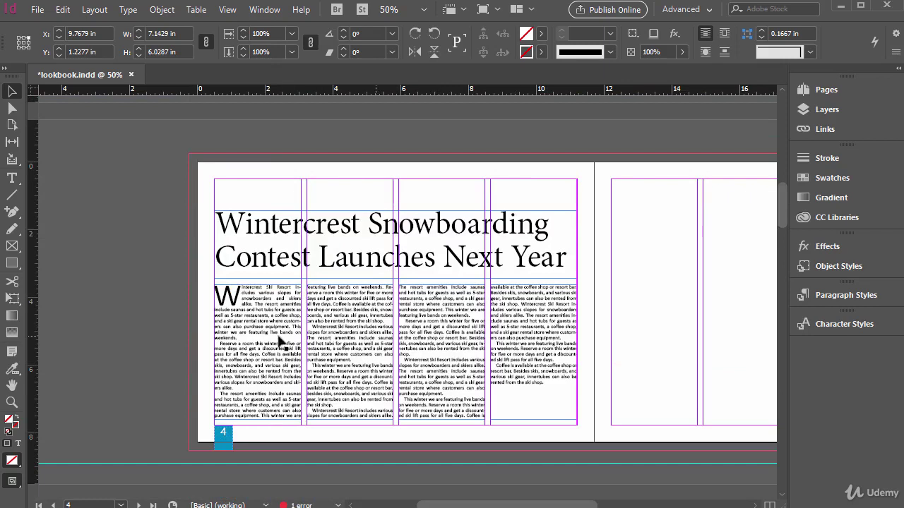
left_click(542, 335)
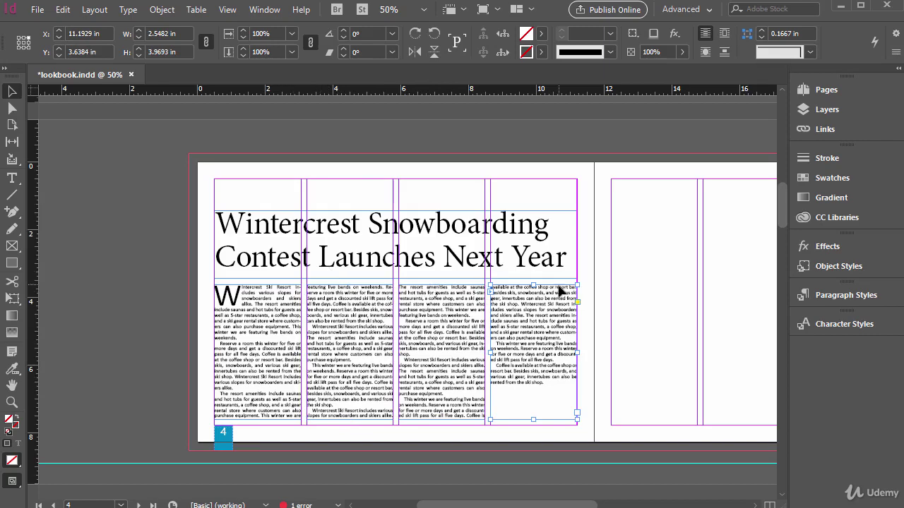
scroll(287, 304, "down", 5)
scroll(288, 305, "down", 15)
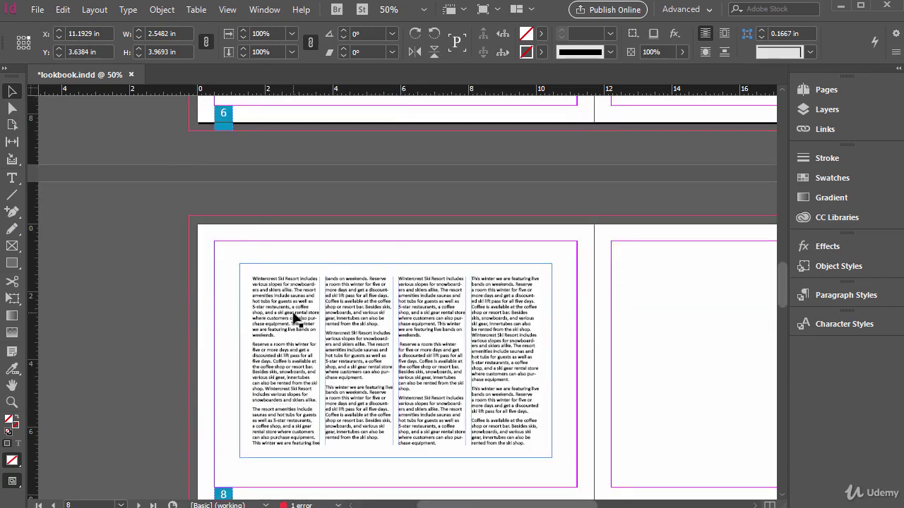
scroll(302, 320, "down", 3)
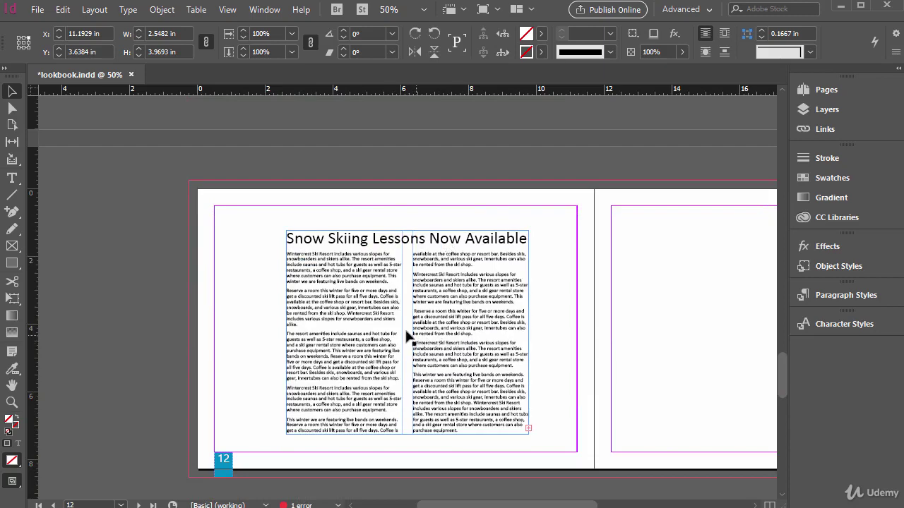
Examine how the list lines from Maps to Inner Tubes flow across the two columns on page 12.
key("ctrl+equal")
key("ctrl+equal")
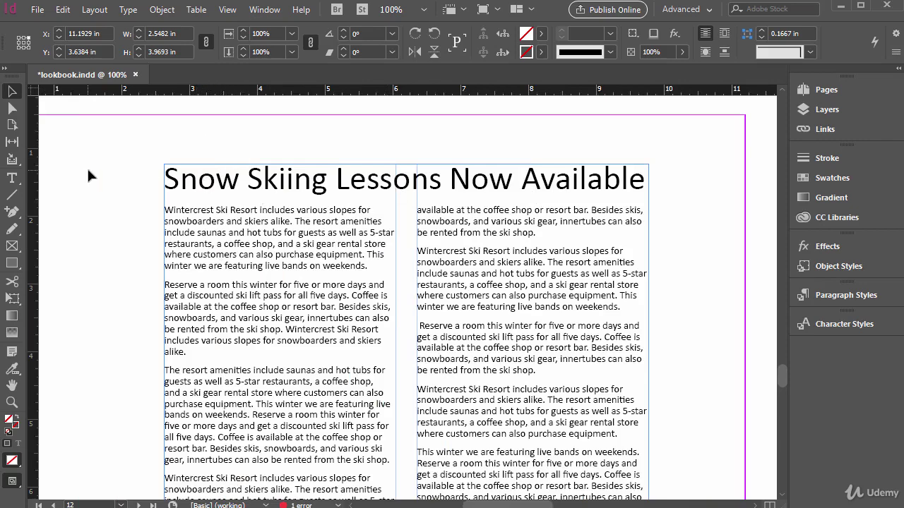
scroll(273, 310, "down", 3)
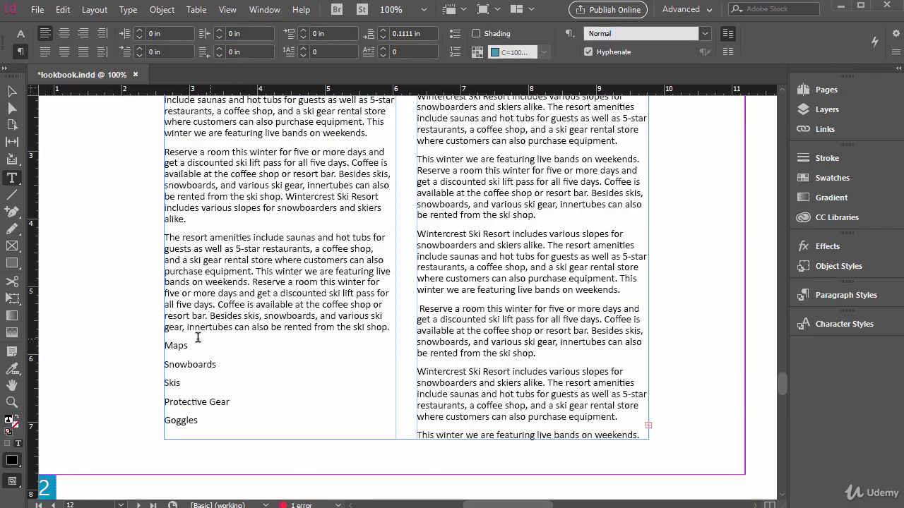
scroll(212, 345, "down", 4)
scroll(219, 344, "up", 3)
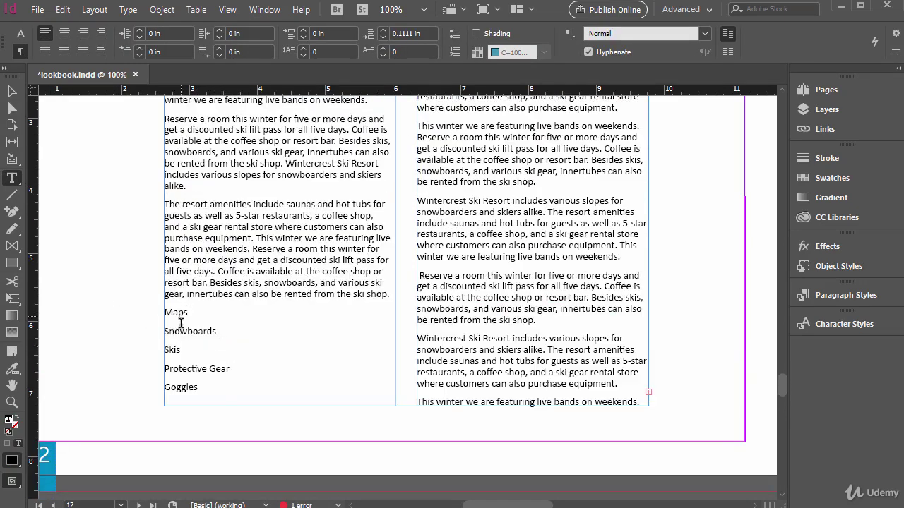
scroll(180, 324, "up", 1)
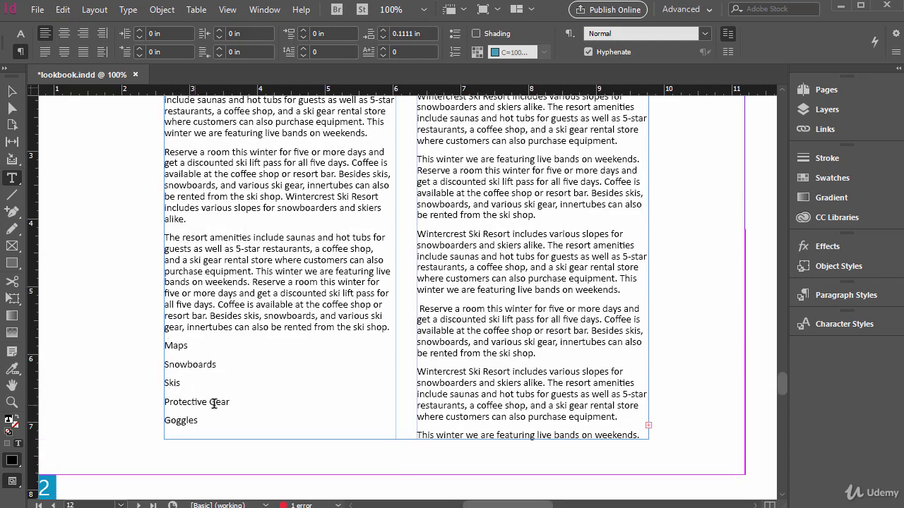
scroll(197, 419, "up", 5)
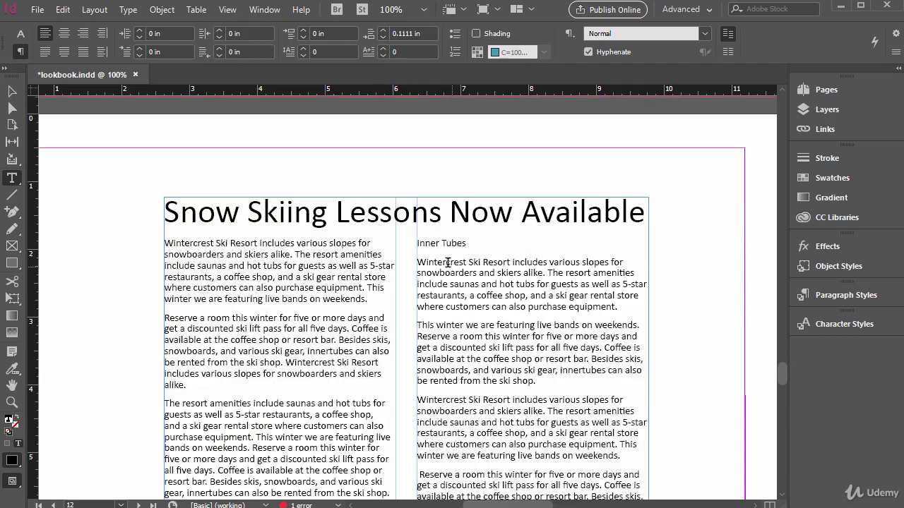
scroll(421, 262, "down", 5)
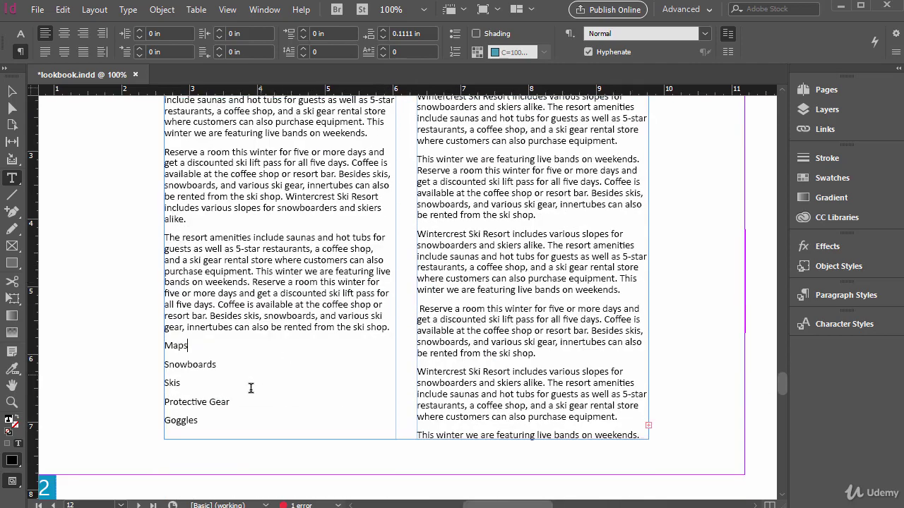
Turn the six paragraphs from Maps through Inner Tubes into a numbered list.
scroll(445, 212, "up", 2)
key("ctrl+shift+Down")
key("ctrl+shift+Down")
key("ctrl+shift+Down")
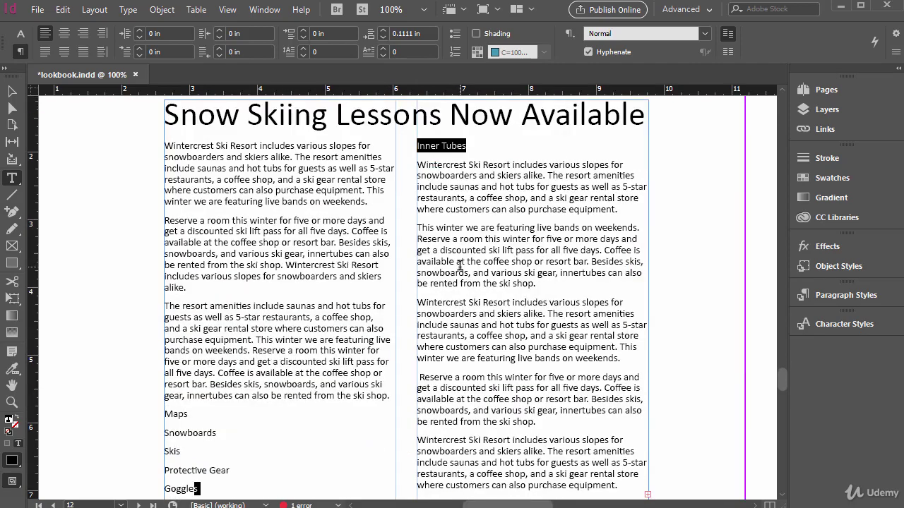
key("shift+Up")
key("shift+Up")
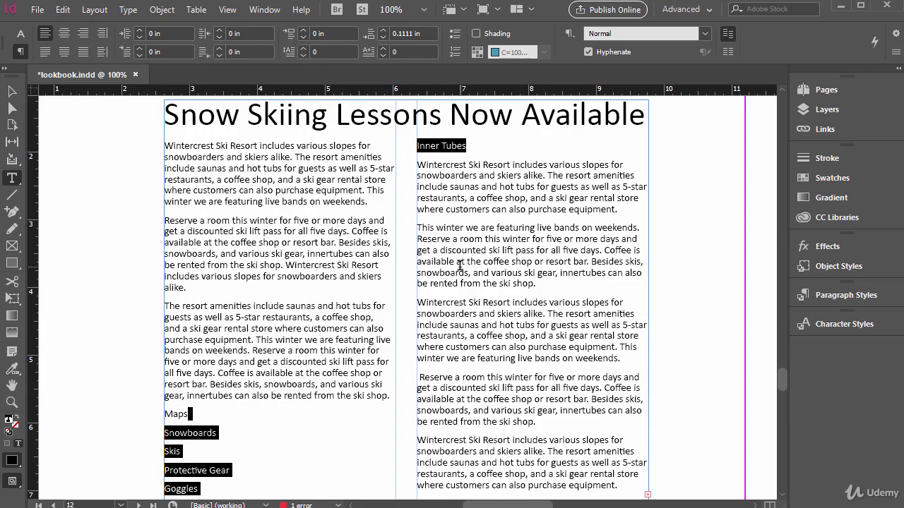
key("ctrl+shift+Up")
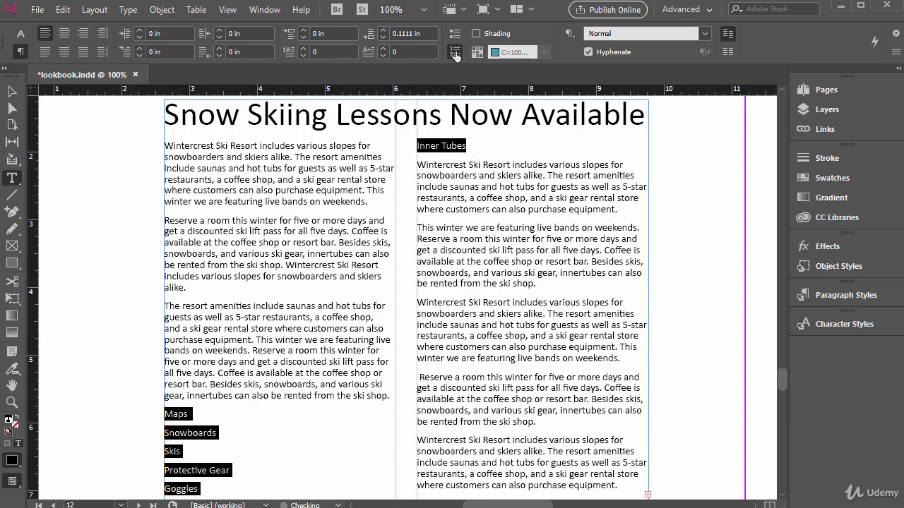
left_click(456, 55)
scroll(312, 278, "down", 3)
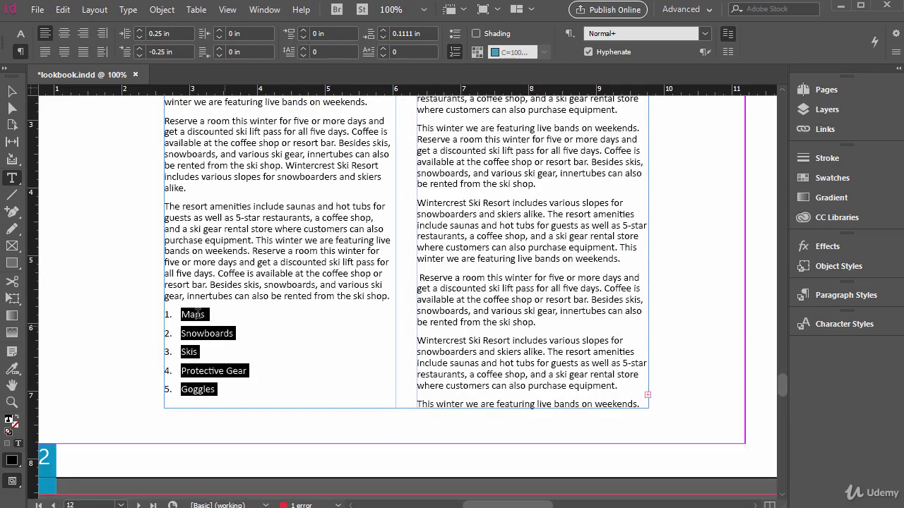
scroll(386, 336, "up", 4)
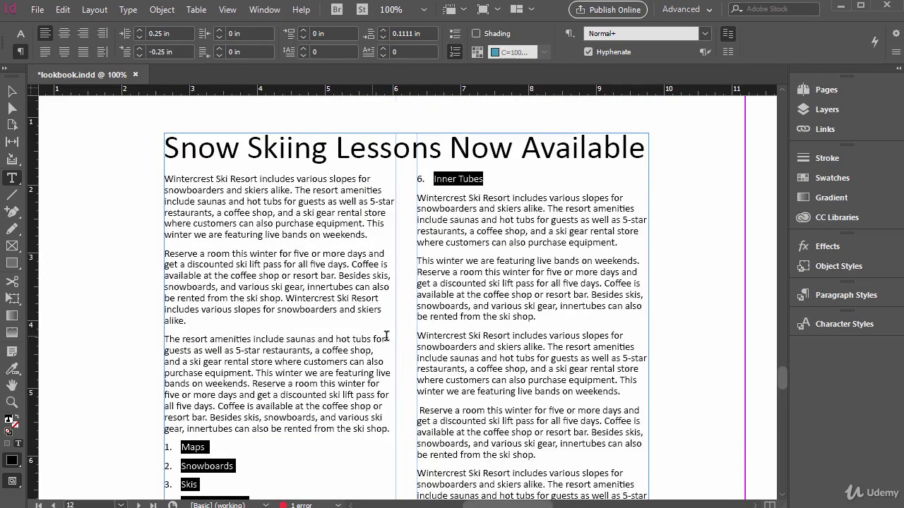
Split the numbered list paragraphs into 2 sub-columns within their text column.
scroll(270, 316, "down", 3)
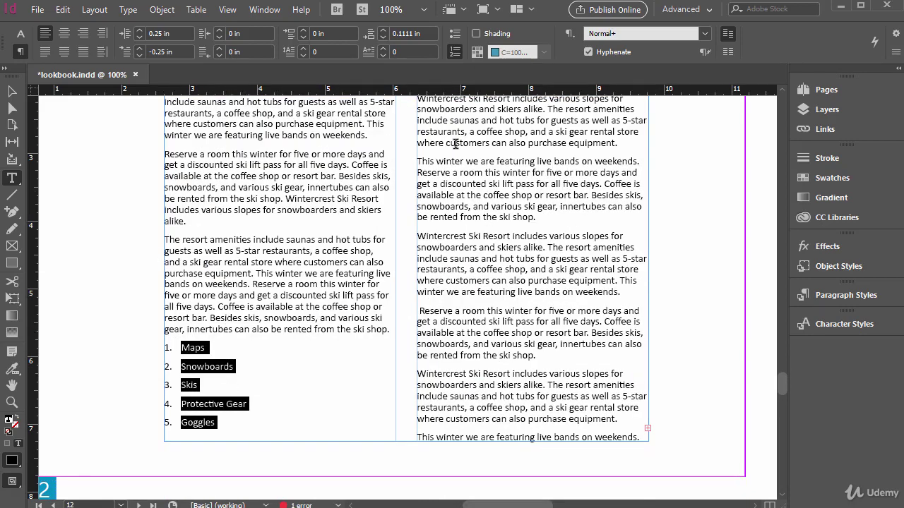
scroll(455, 156, "up", 4)
scroll(438, 190, "down", 4)
scroll(409, 208, "down", 1)
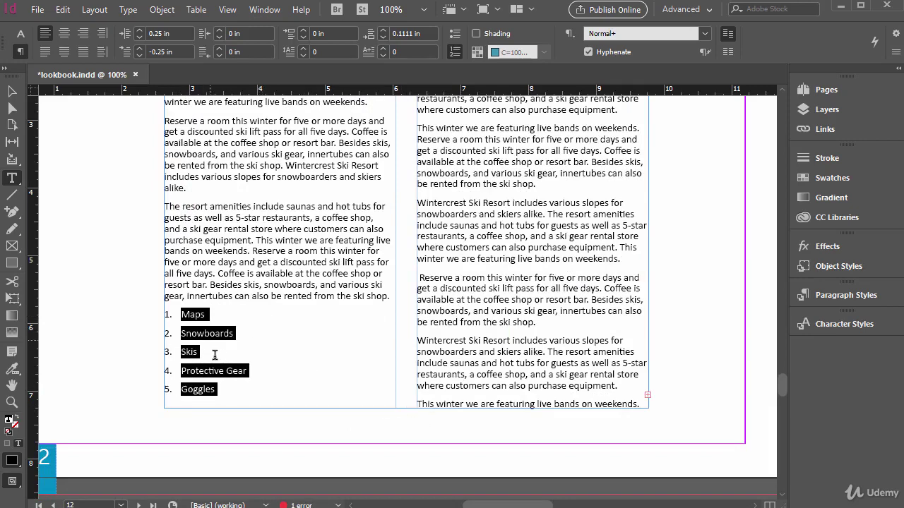
scroll(305, 372, "down", 1)
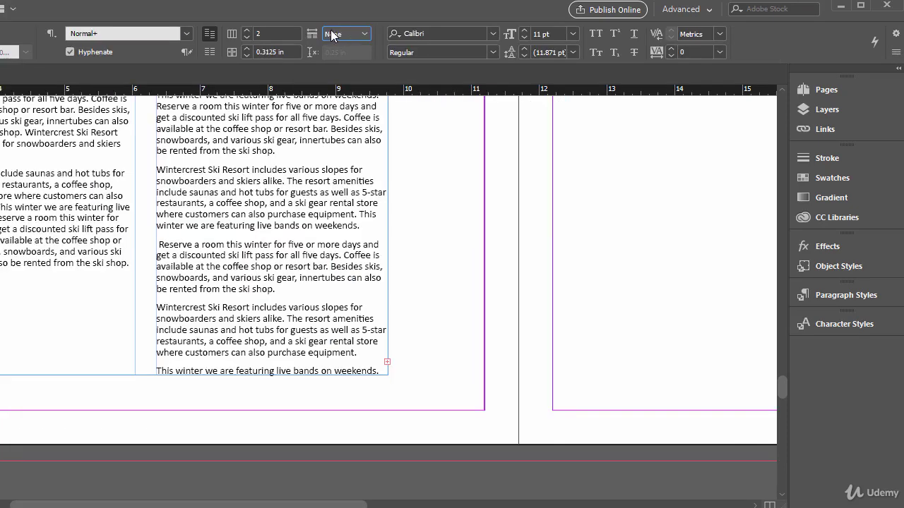
left_click(362, 36)
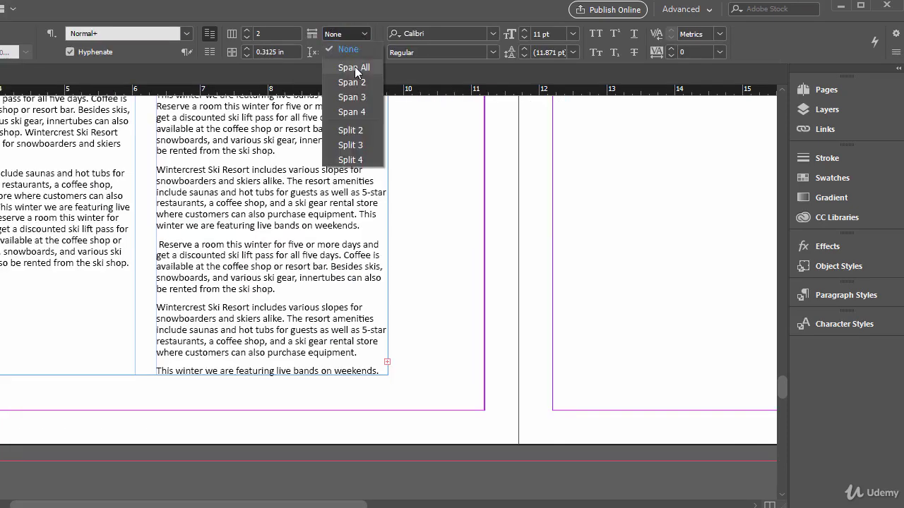
left_click(355, 132)
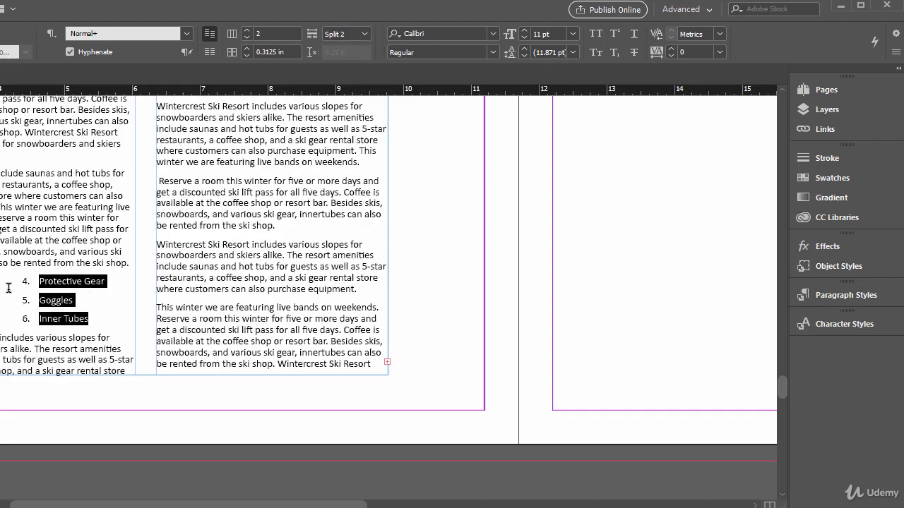
Open the Span Columns settings for the numbered list, keeping Split Column as the paragraph layout with 2 sub-columns.
scroll(33, 300, "up", 3)
scroll(32, 300, "down", 4)
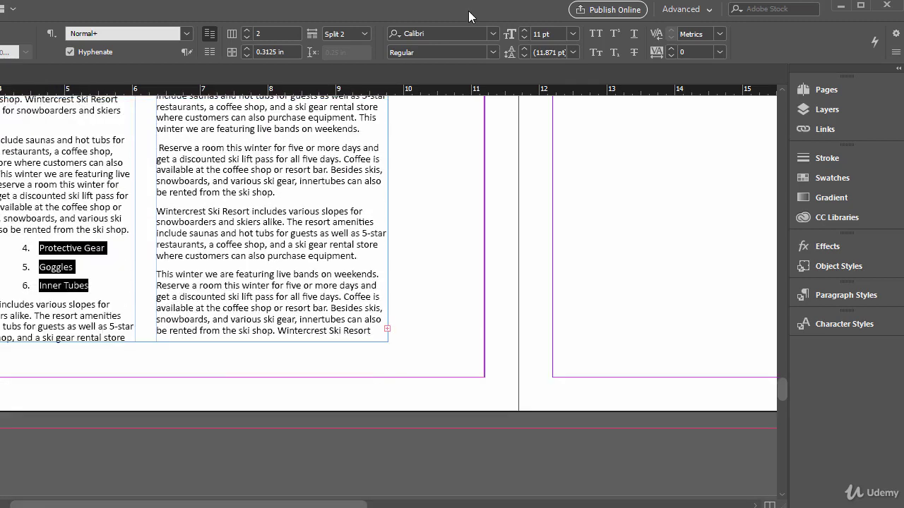
left_click_drag(468, 10, 244, 11)
left_click(673, 55)
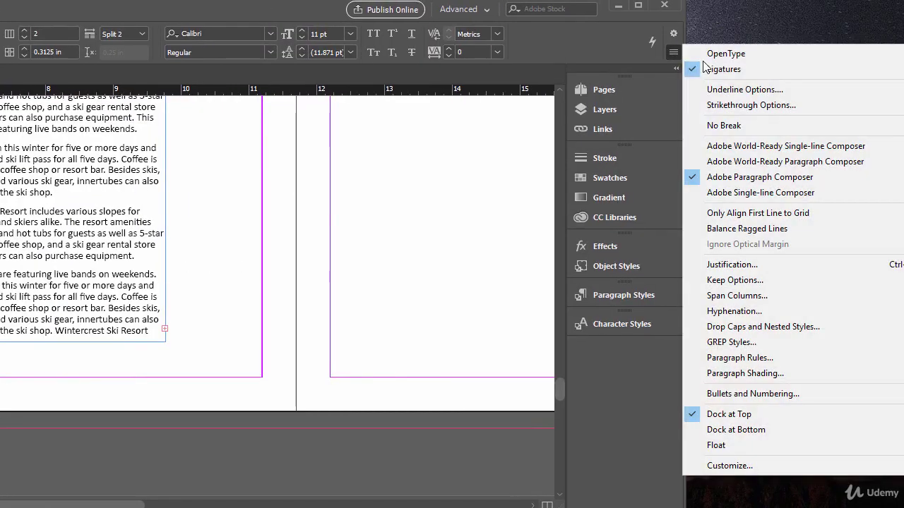
left_click(747, 297)
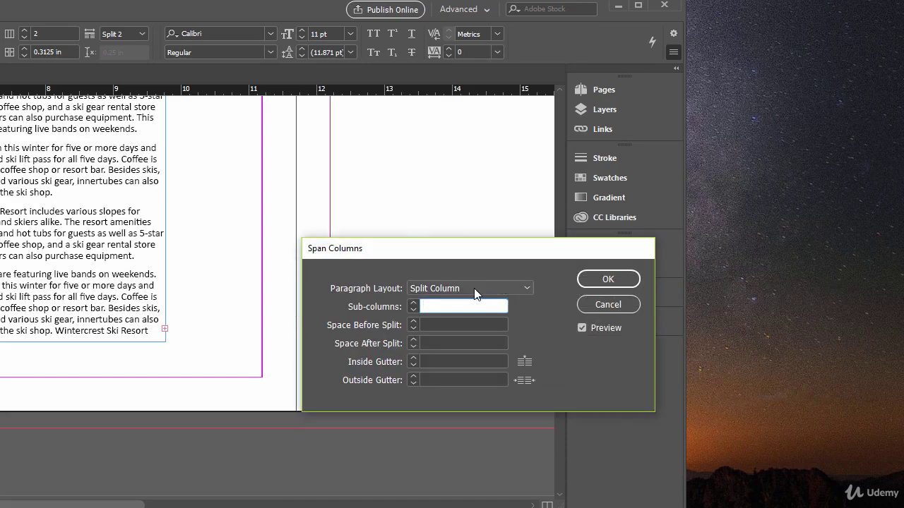
left_click(474, 288)
left_click(474, 332)
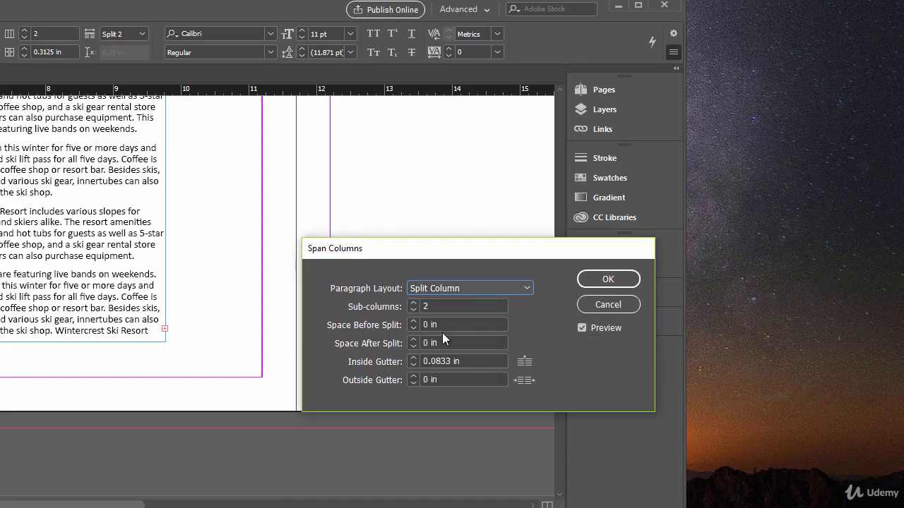
left_click(412, 359)
left_click(413, 377)
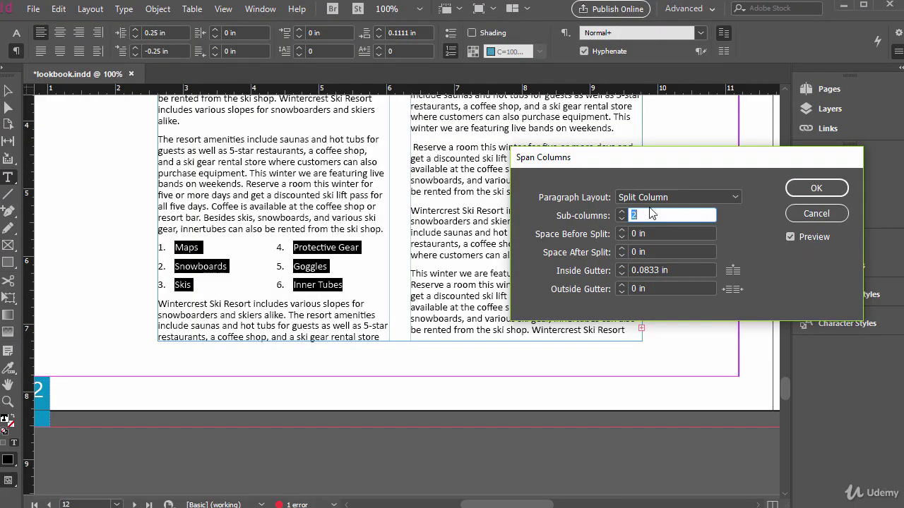
left_click(668, 197)
left_click(668, 197)
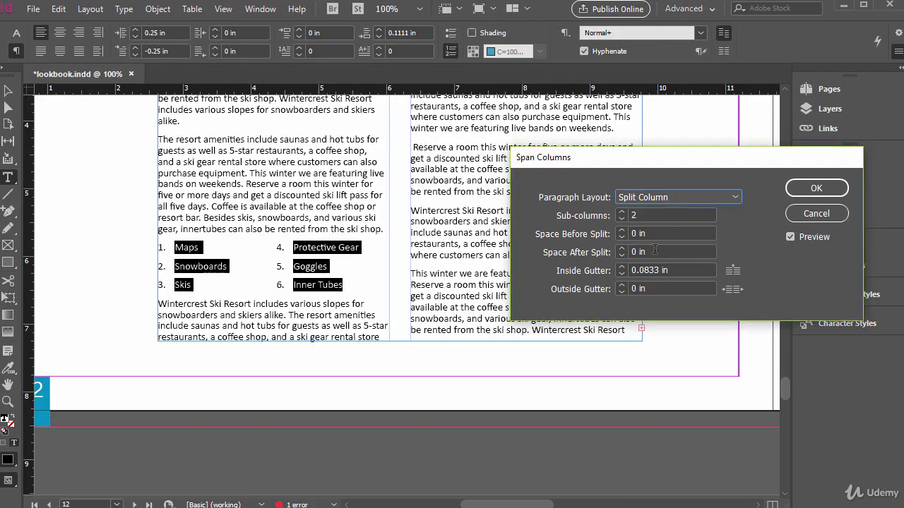
Set the inside gutter between the list's two sub-columns to 0.1875 in.
left_click(620, 274)
left_click(620, 274)
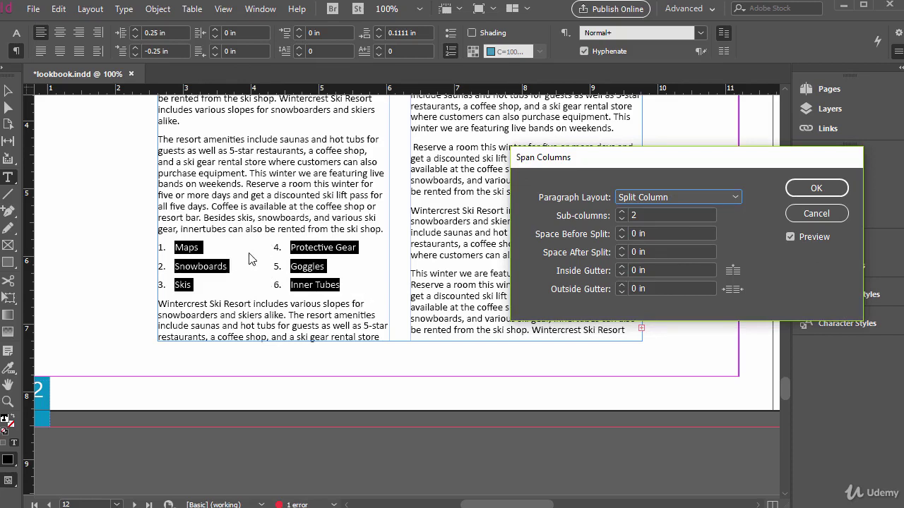
left_click(620, 267)
left_click(620, 268)
left_click(621, 268)
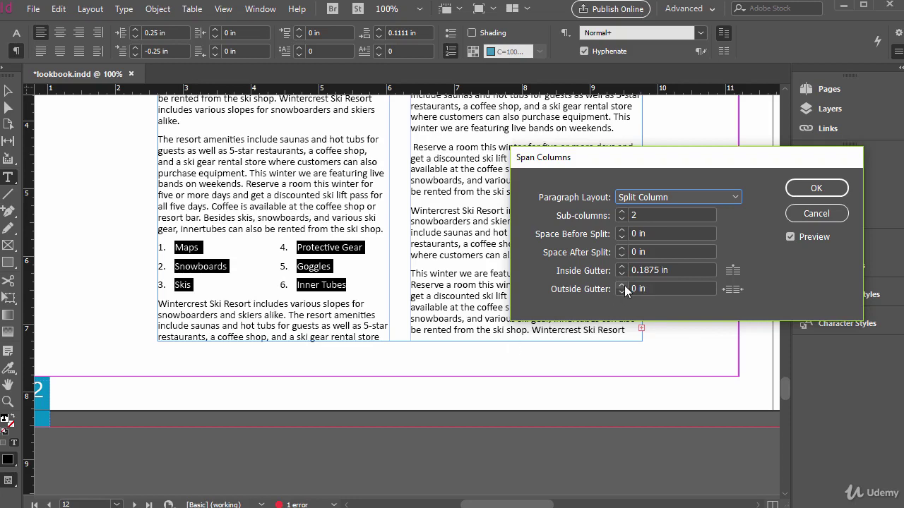
Widen the outside gutter of the split list, trying values up to 0.5 in, and apply the Span Columns settings.
left_click(622, 285)
left_click(622, 285)
left_click(622, 285)
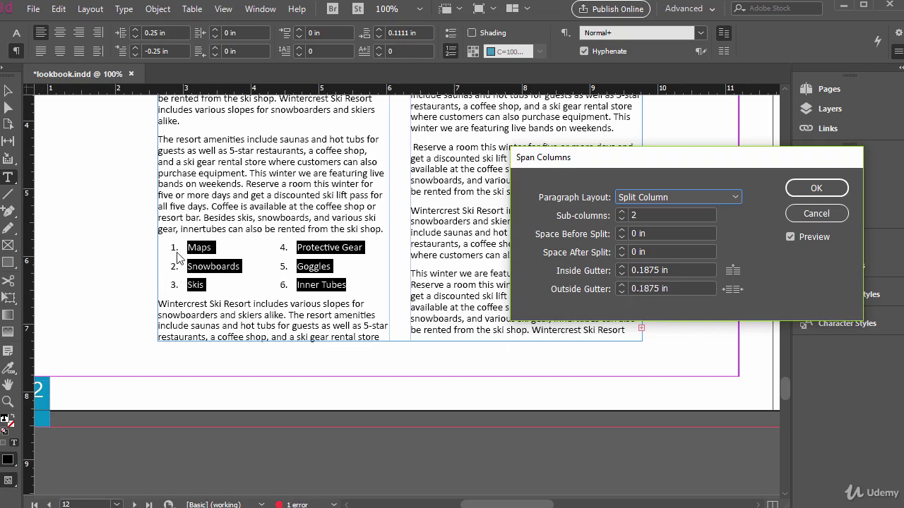
left_click(619, 286)
left_click(619, 286)
left_click(619, 286)
left_click(619, 286)
left_click(619, 285)
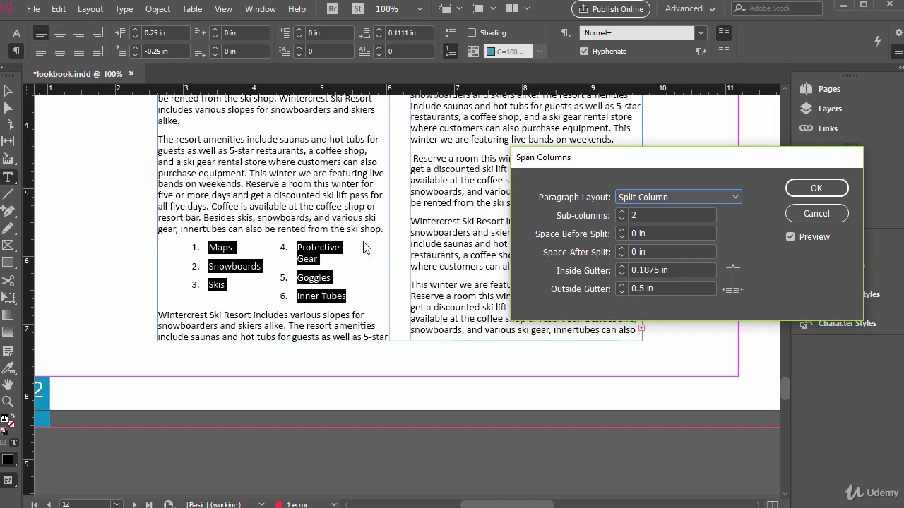
key("Escape")
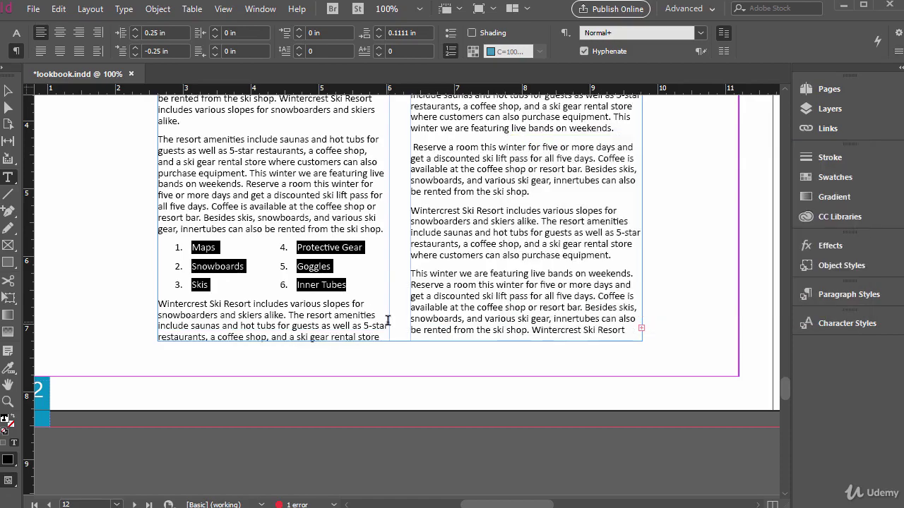
Select the whole text frame on page 12 and review its spanning heading and split numbered list.
scroll(524, 362, "up", 2)
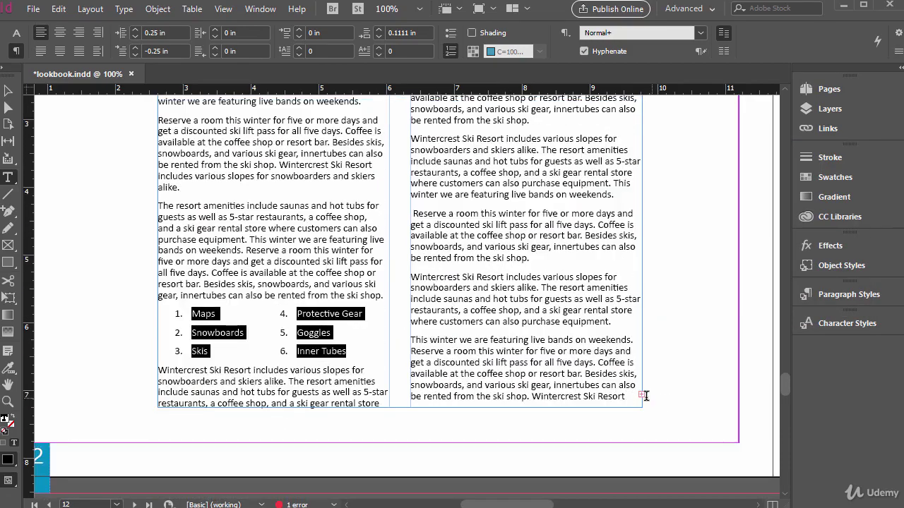
scroll(481, 379, "up", 5)
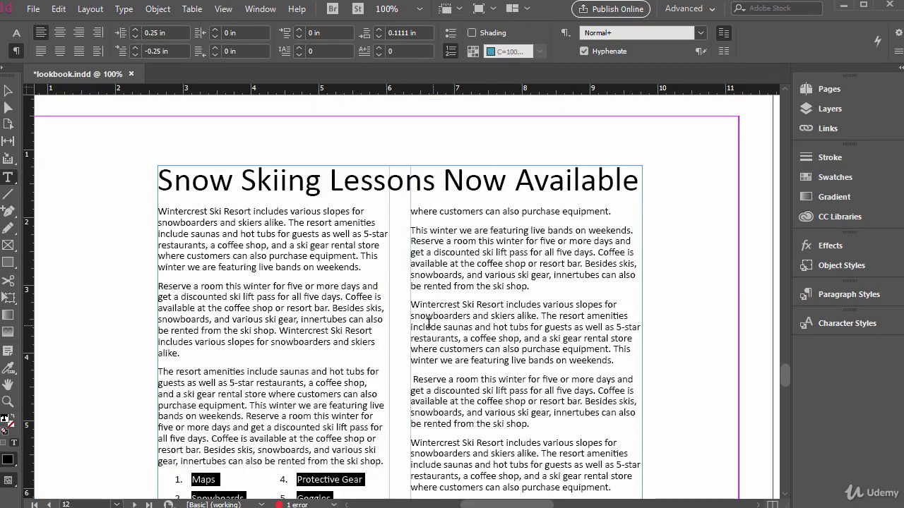
left_click(9, 90)
scroll(589, 213, "down", 2)
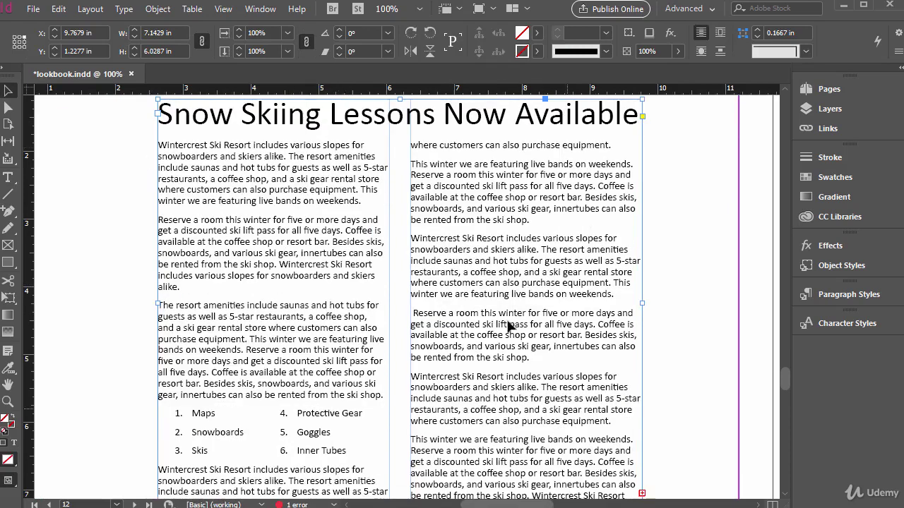
scroll(385, 332, "down", 2)
scroll(329, 298, "up", 4)
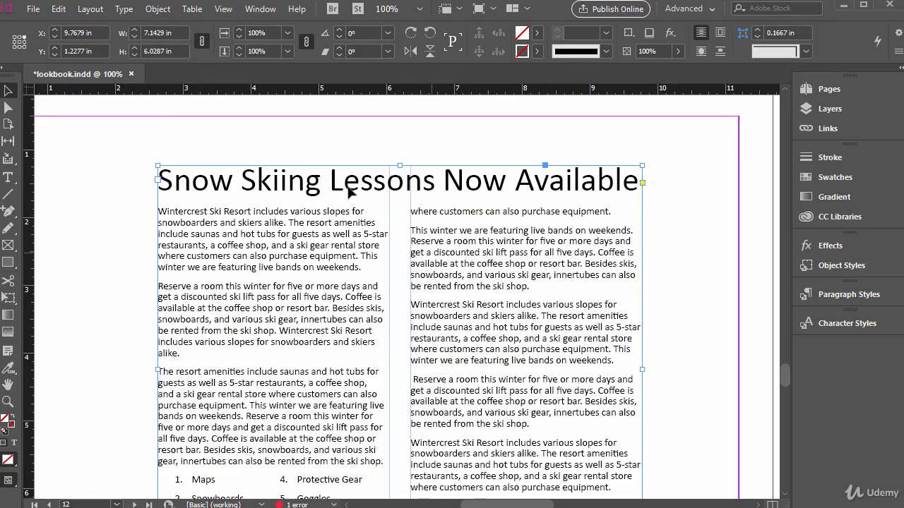
scroll(420, 366, "down", 1)
scroll(419, 366, "down", 1)
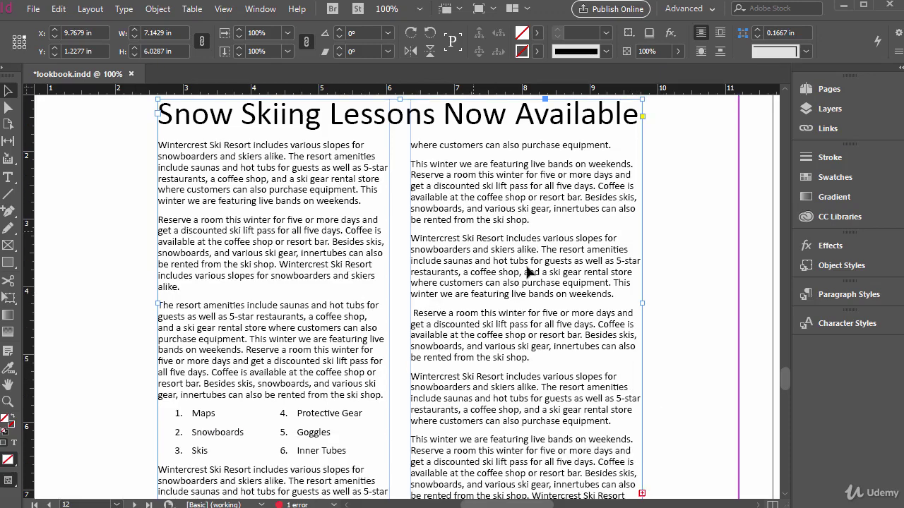
scroll(490, 369, "up", 3)
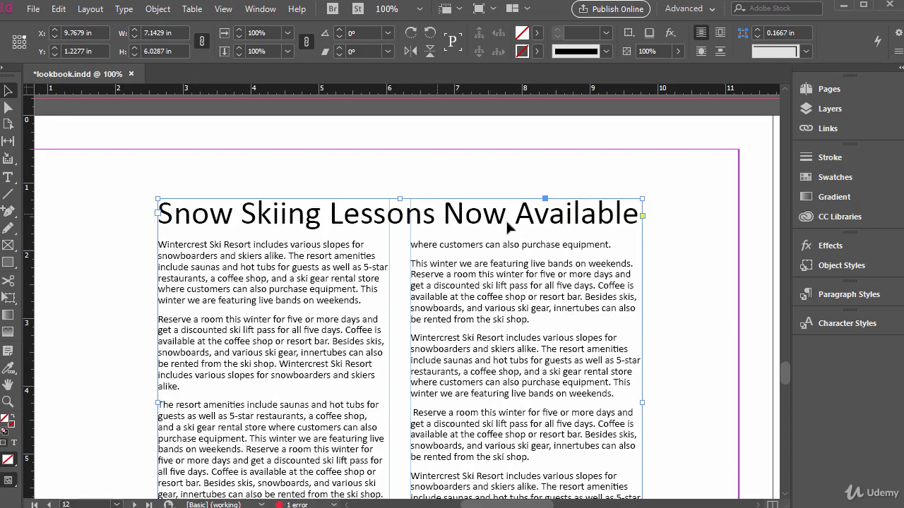
scroll(342, 286, "down", 2)
scroll(280, 340, "down", 2)
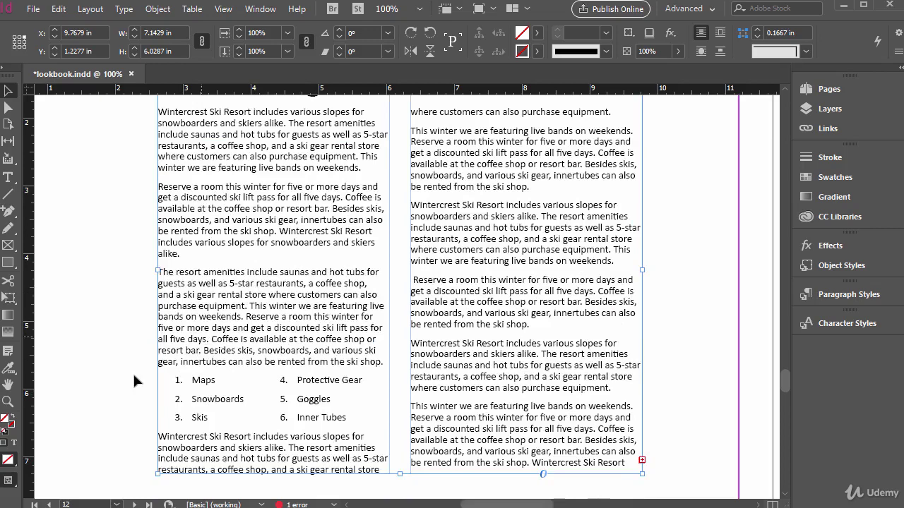